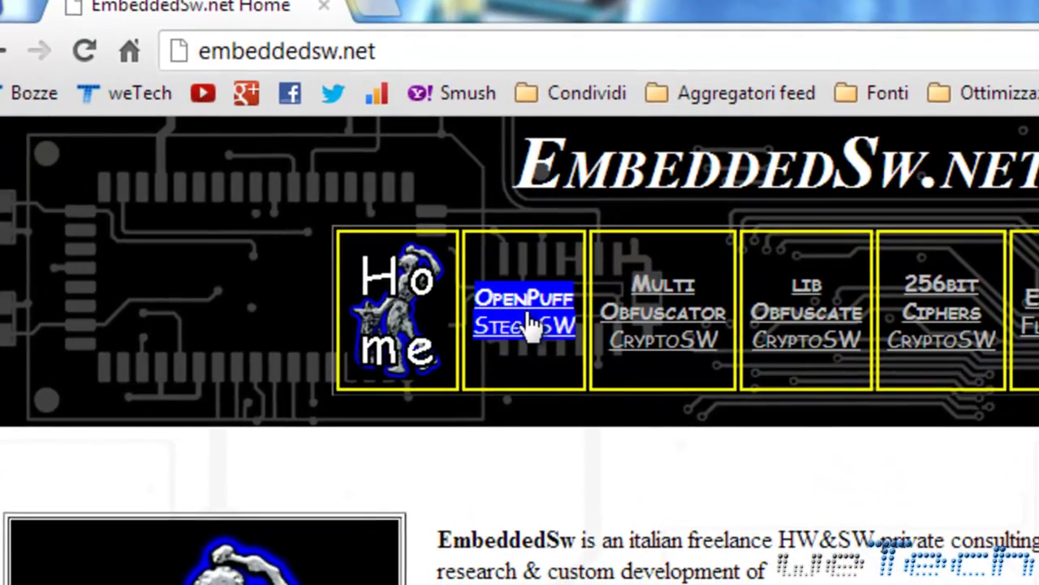
Step: Download OpenPuff.zip from the OpenPuff page of embeddedsw.net, open the archive and minimize the browser
click(530, 324)
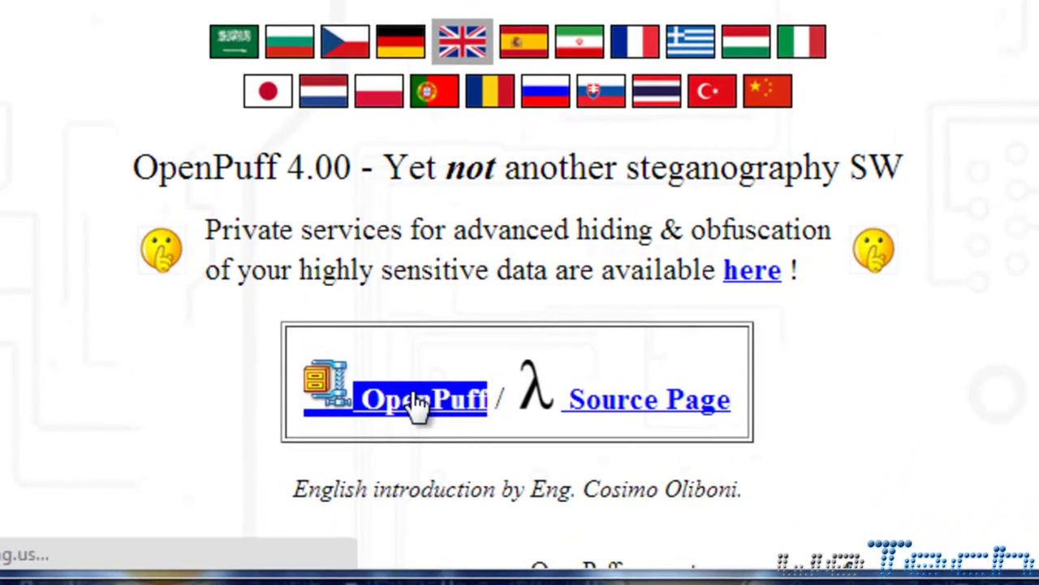
click(415, 397)
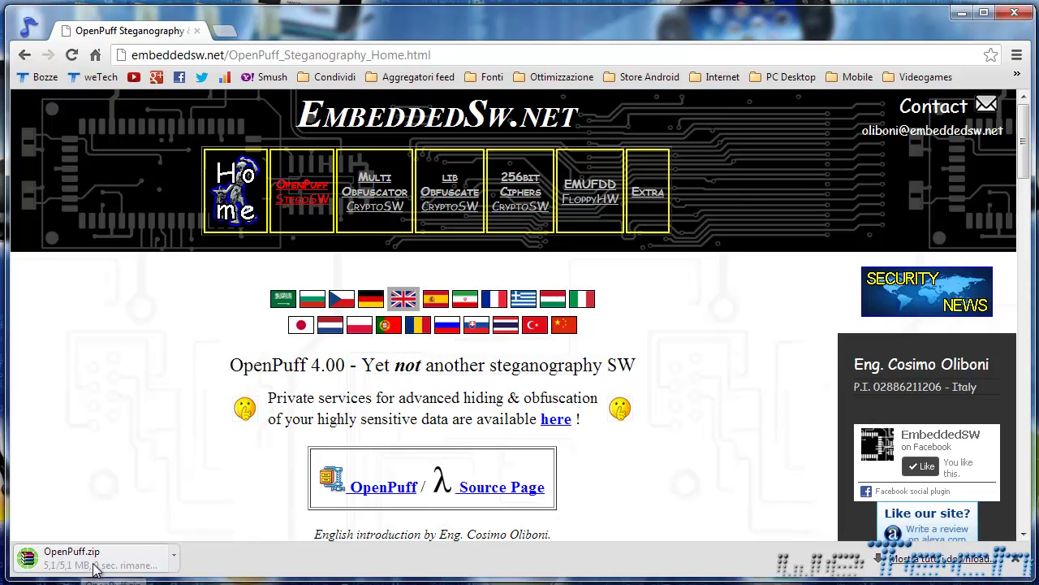
click(71, 558)
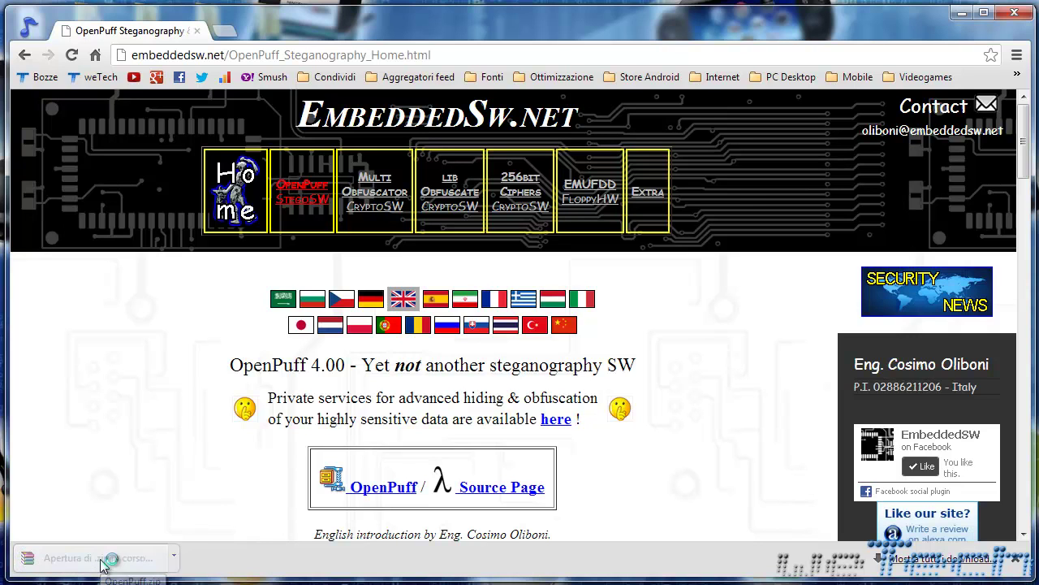
click(962, 13)
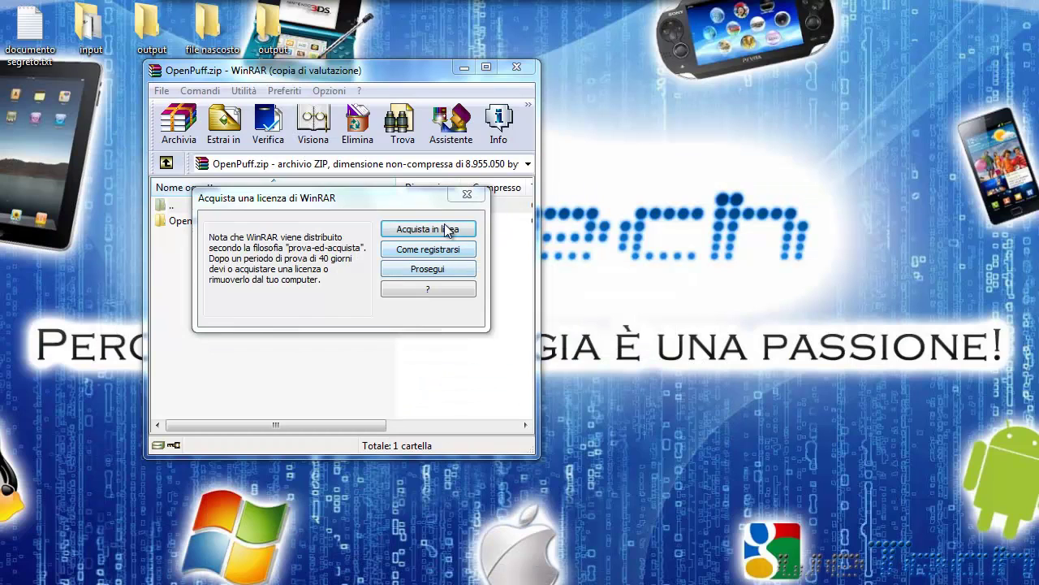
Step: Dismiss the WinRAR licence notice, extract the OpenPuff folder to the desktop and close the archive
click(467, 194)
click(231, 216)
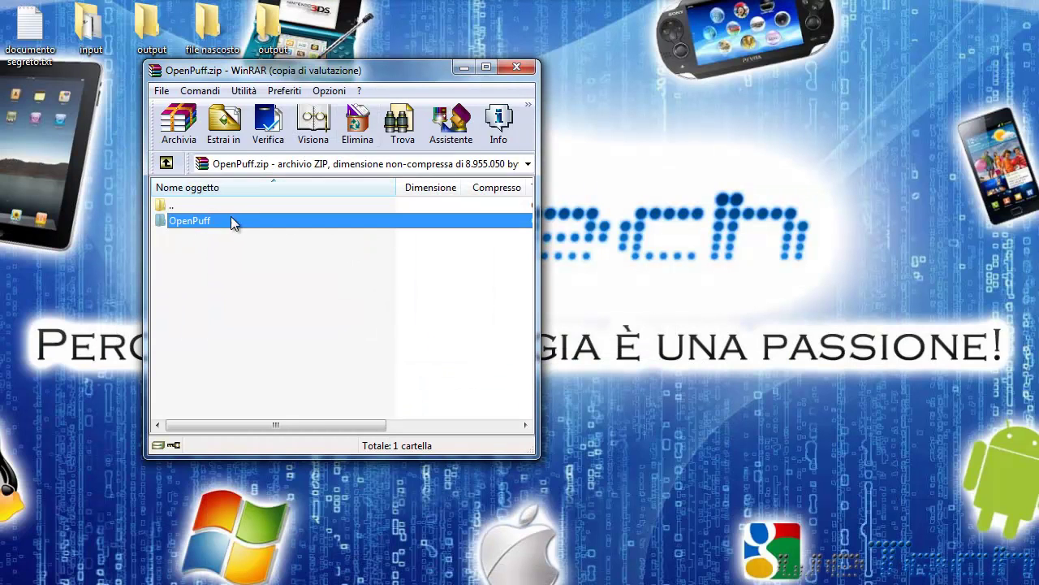
drag(174, 220, 23, 100)
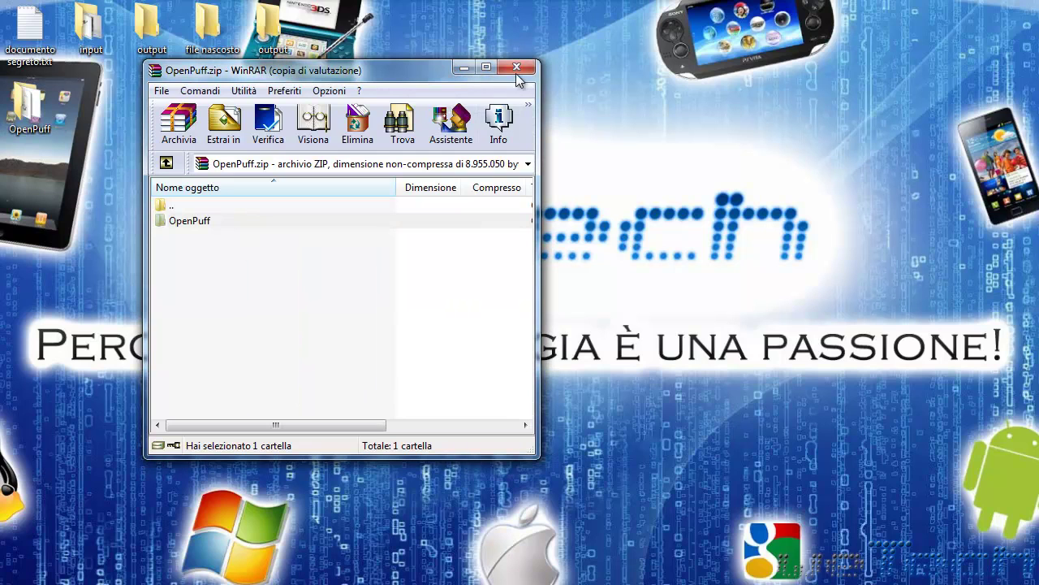
click(517, 68)
Step: Launch OpenPuff.exe from the extracted OpenPuff folder on the desktop and minimize the folder window
double_click(39, 101)
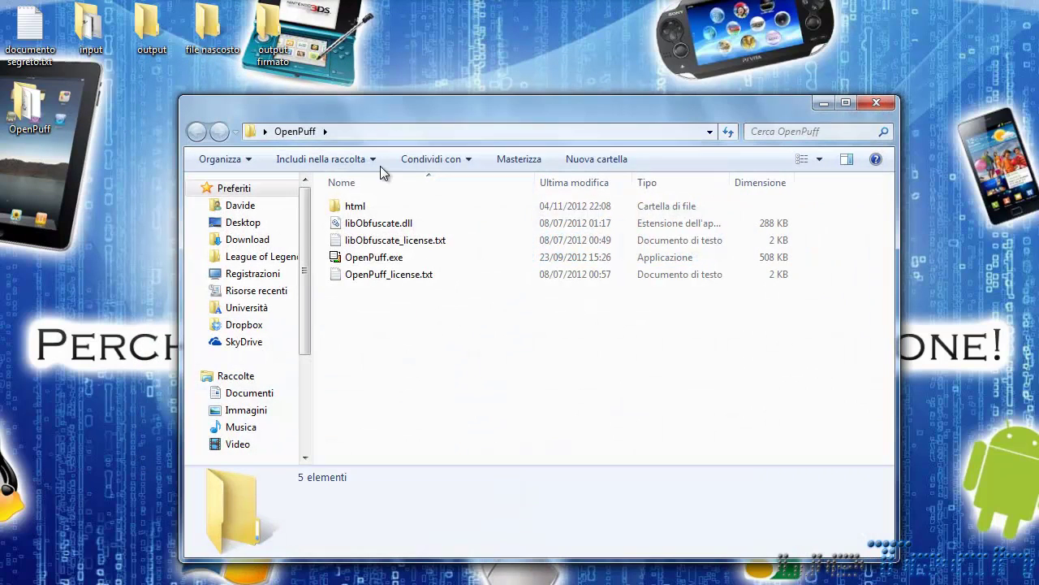
drag(438, 134, 422, 105)
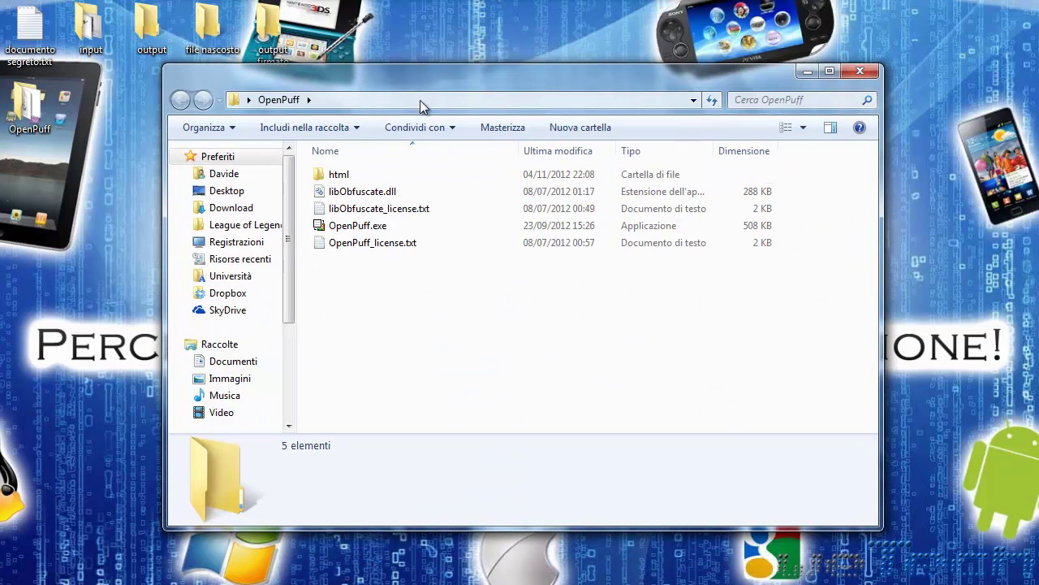
click(371, 230)
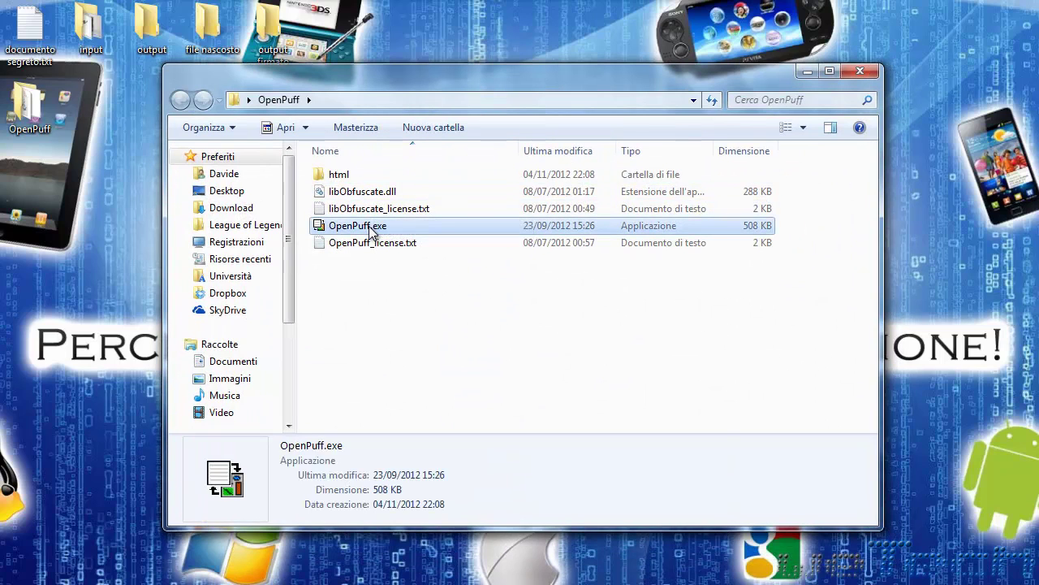
click(417, 242)
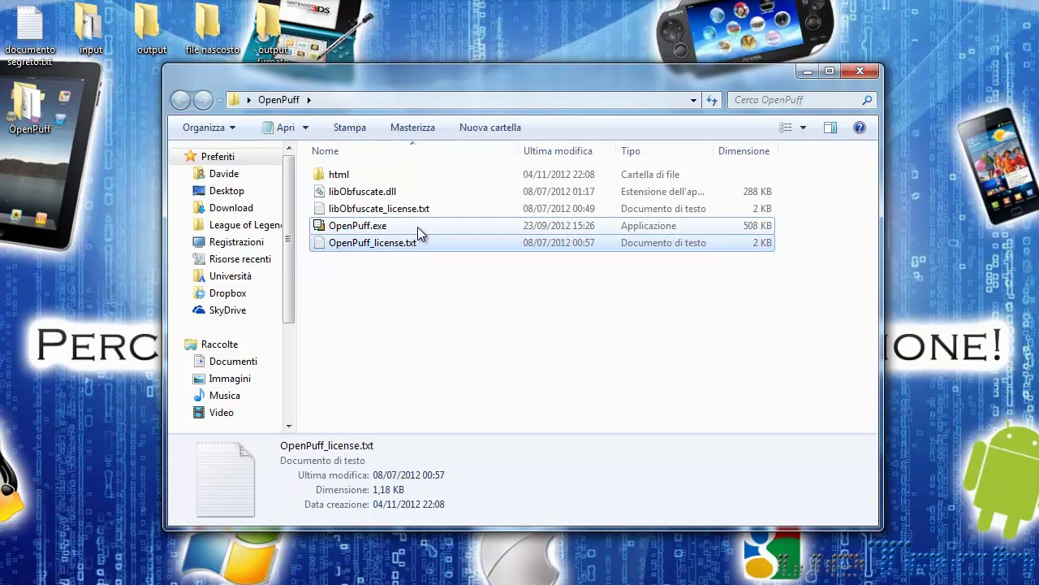
click(417, 227)
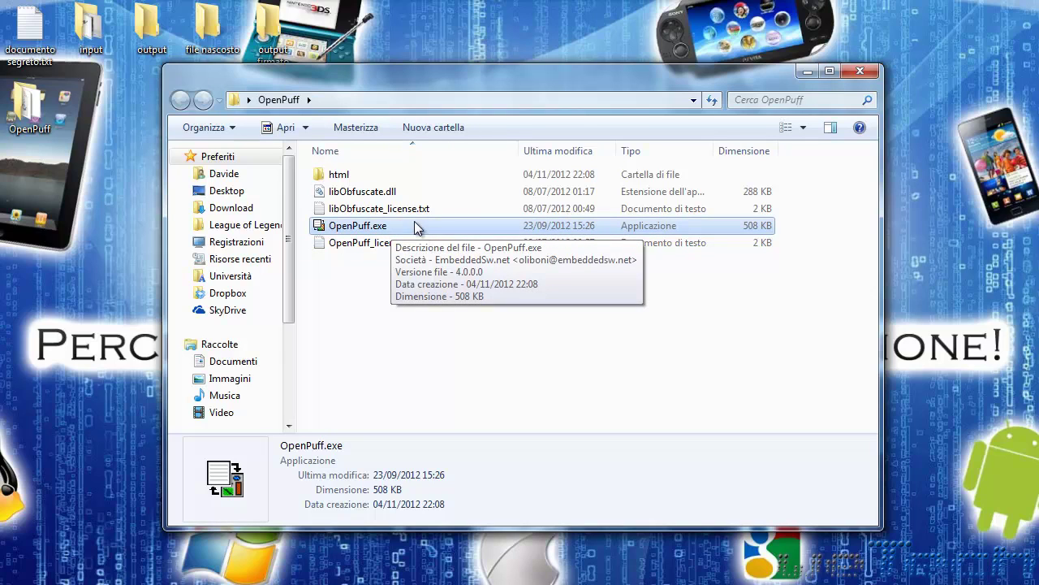
double_click(410, 226)
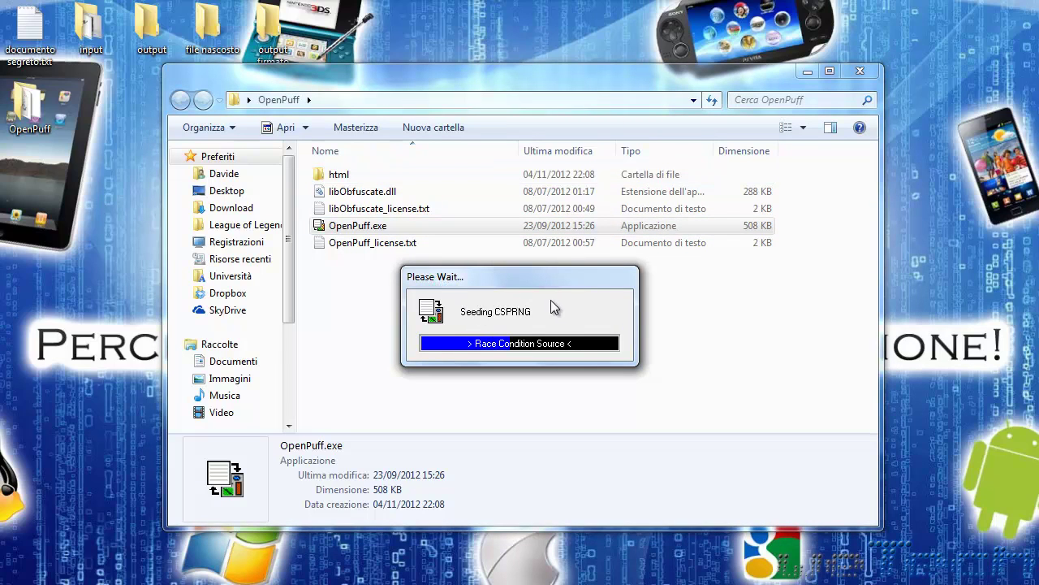
click(807, 72)
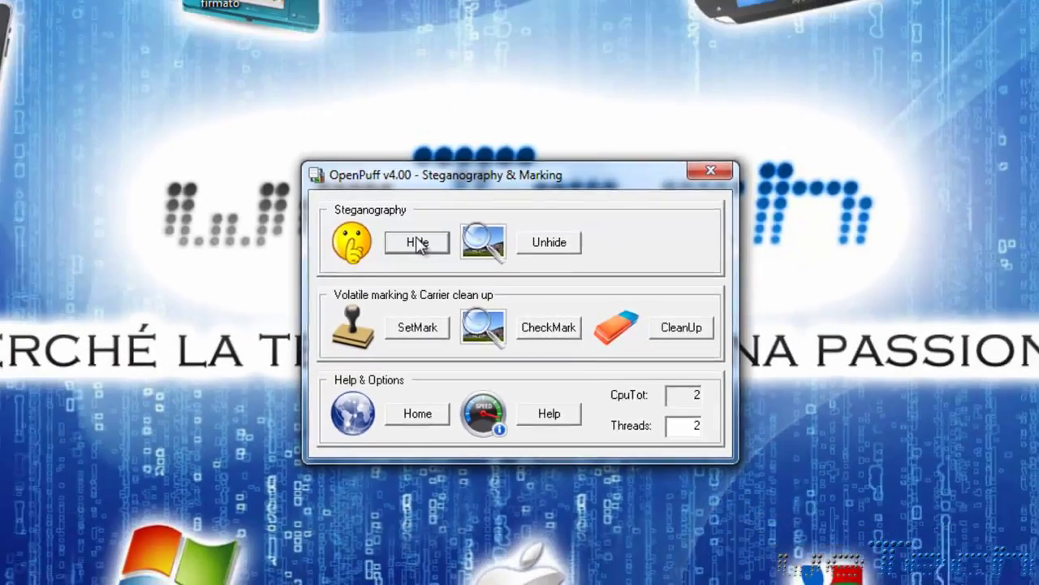
Step: Open OpenPuff's steganography Hide function and move its window so that it is fully visible
click(363, 192)
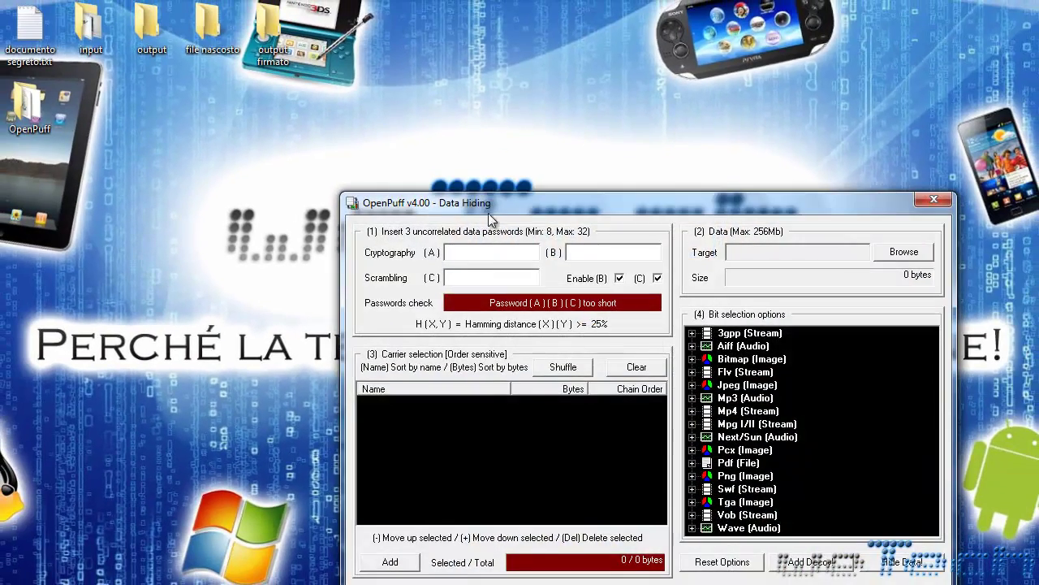
drag(505, 207, 357, 114)
click(358, 161)
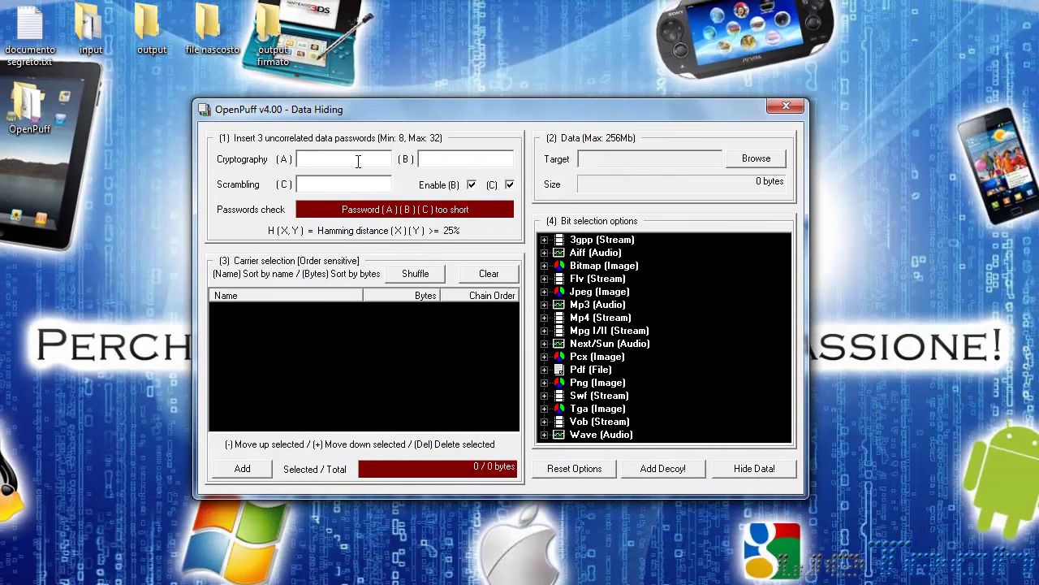
Step: View the contents of documento segreto.txt on the desktop and close it again
click(34, 47)
double_click(34, 47)
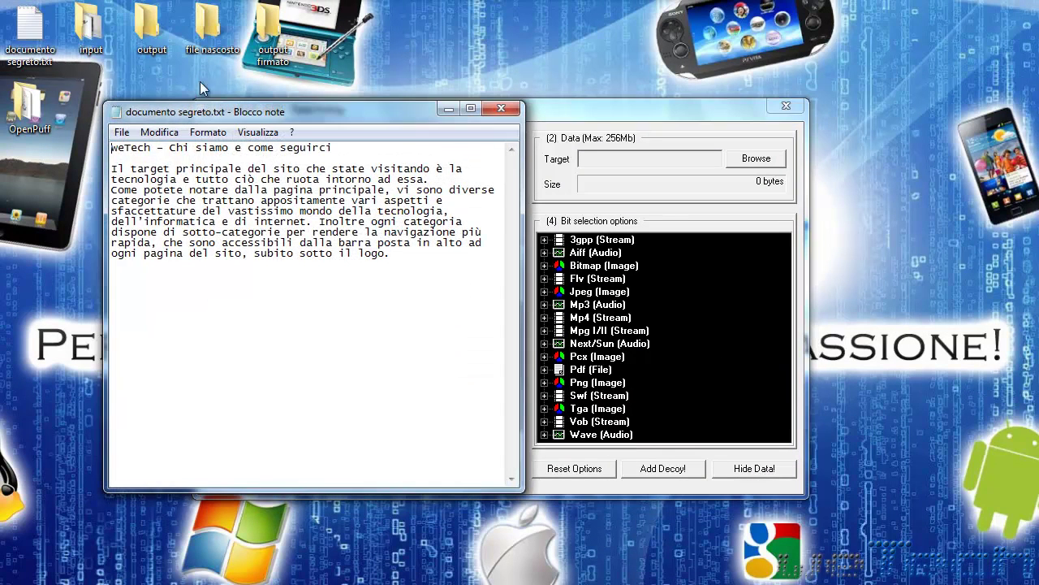
click(491, 110)
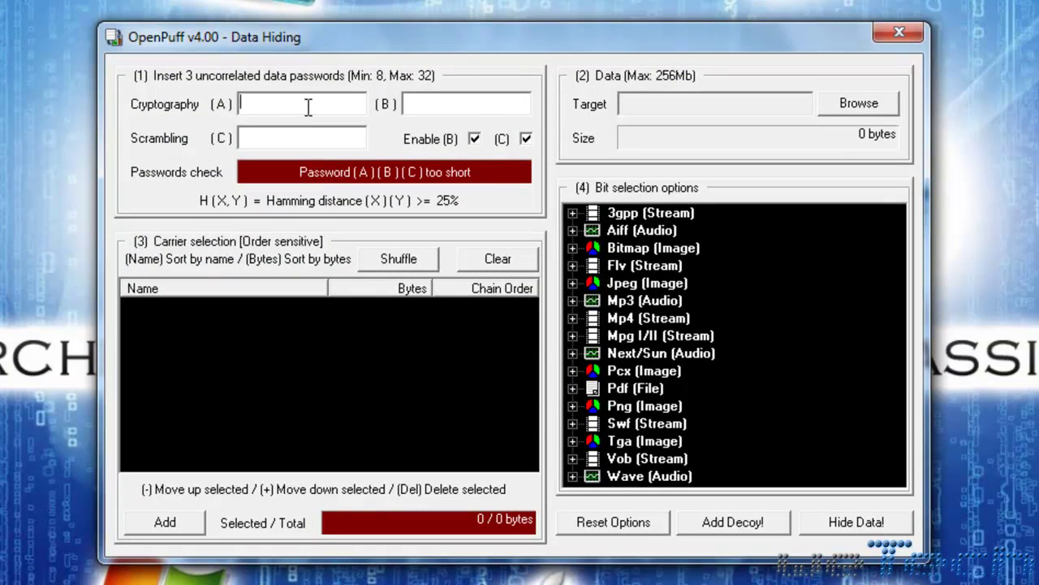
Step: Enter cryptography password (A) and disable the independent passwords (B) and (C), confirming both warnings
text(*************)
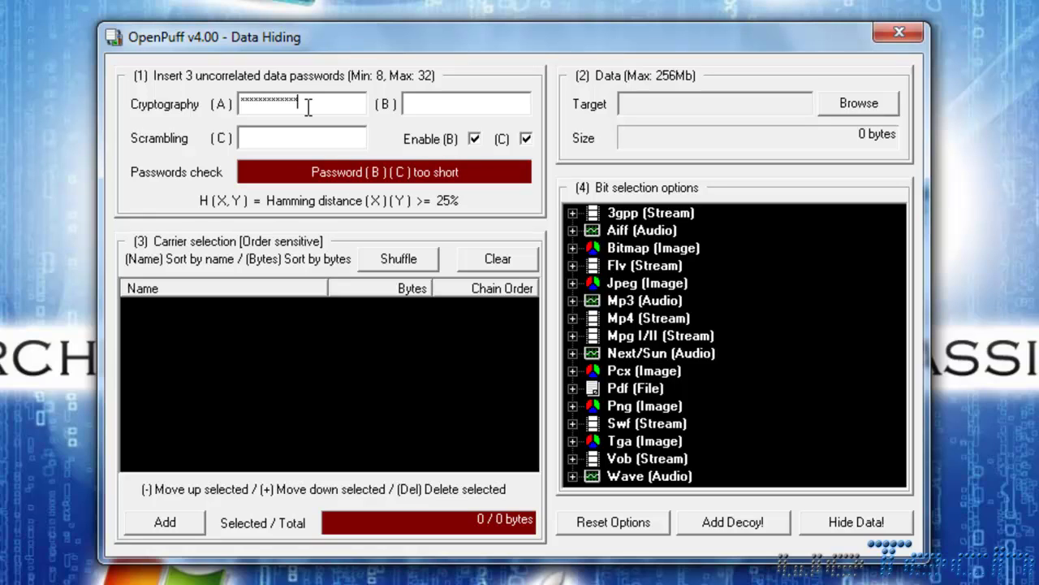
text(*)
click(474, 139)
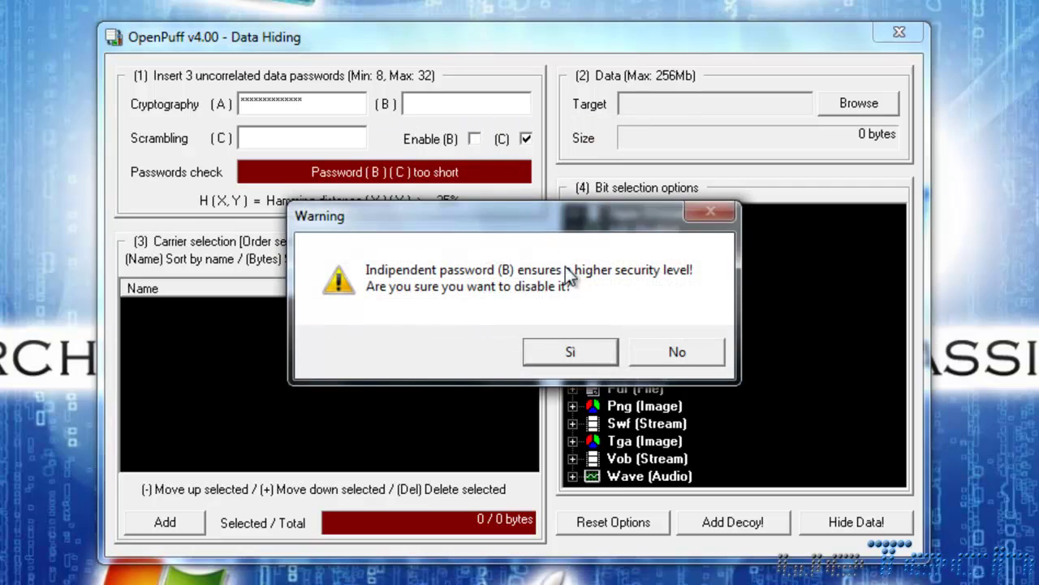
click(597, 357)
click(526, 139)
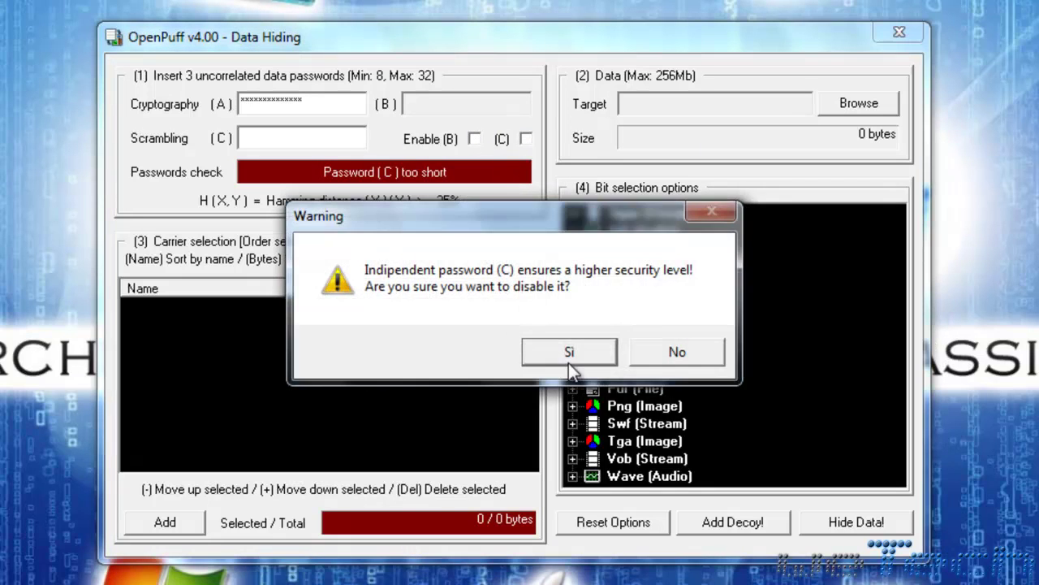
click(568, 357)
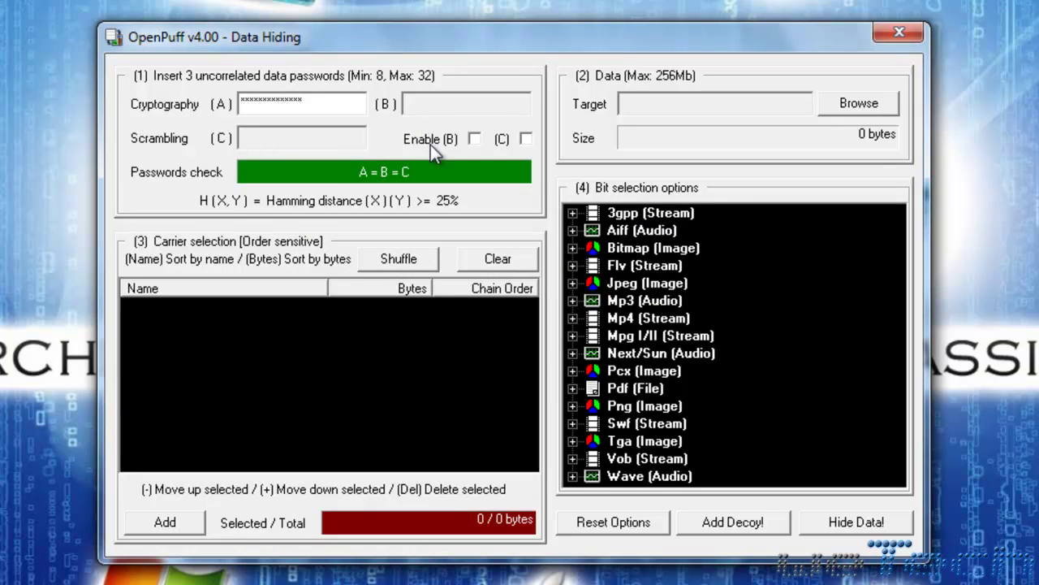
Step: Choose documento segreto.txt from the desktop as the target data to hide
click(881, 110)
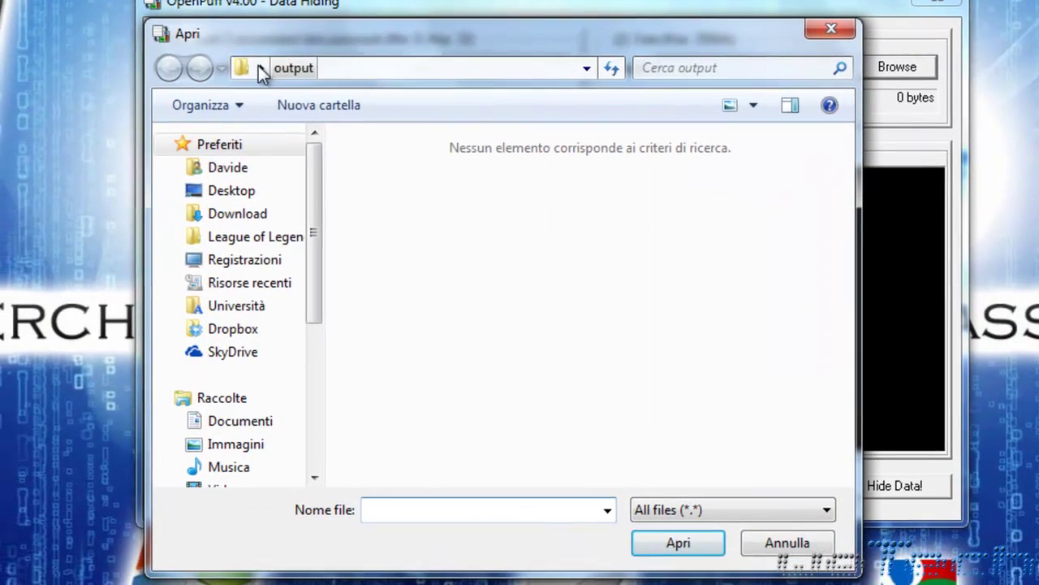
click(261, 68)
click(276, 90)
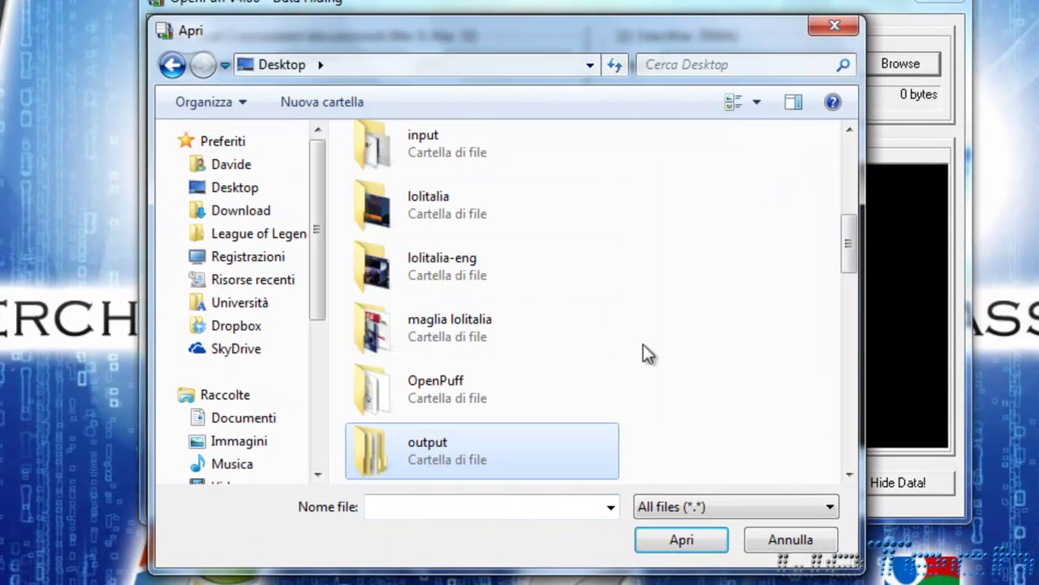
scroll(675, 328, down, 10)
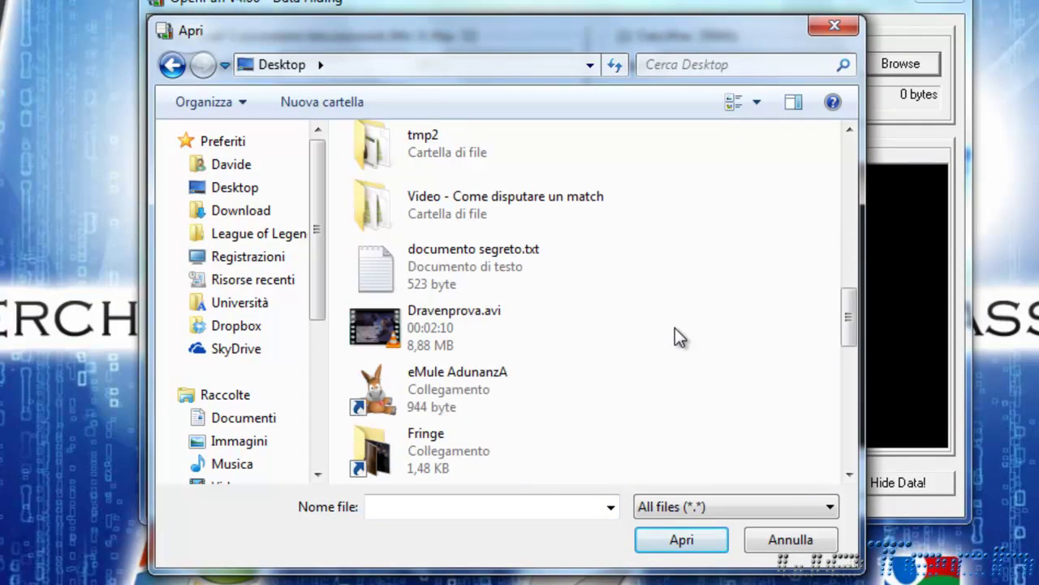
double_click(500, 270)
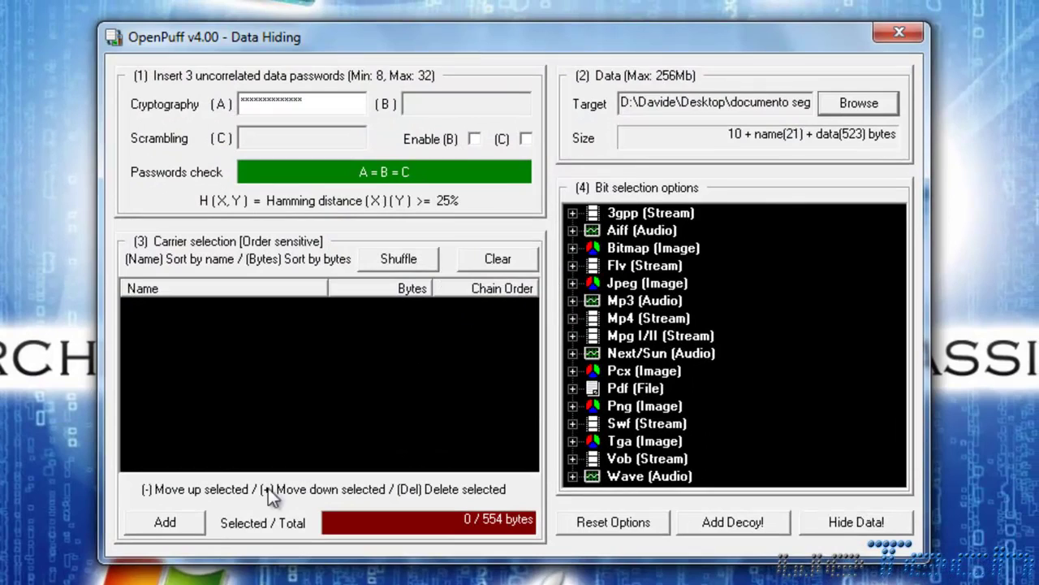
Step: Add immagine-1.jpg from the desktop's input folder as a carrier
click(193, 533)
drag(850, 154, 855, 268)
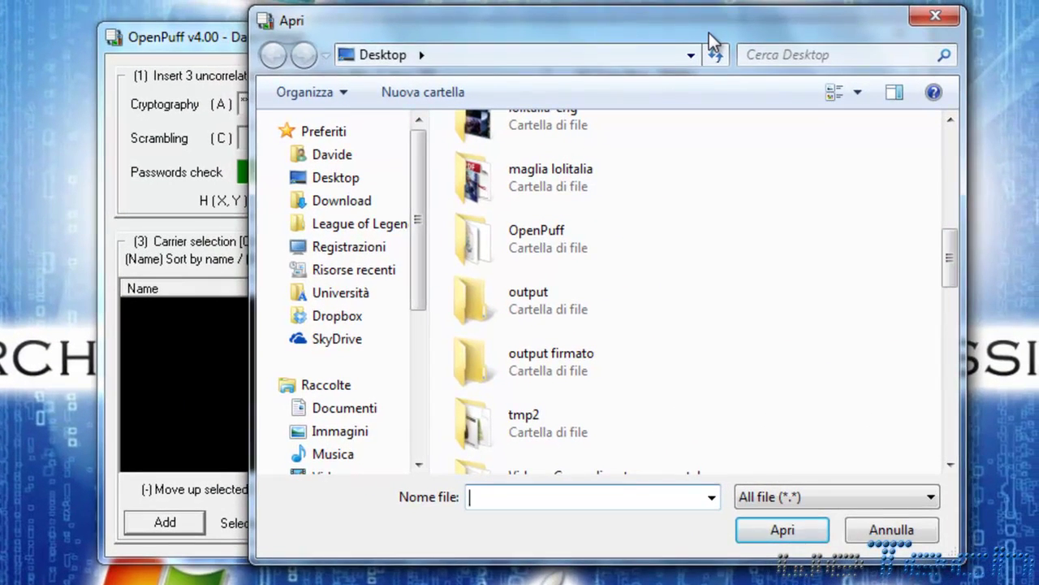
scroll(757, 299, down, 3)
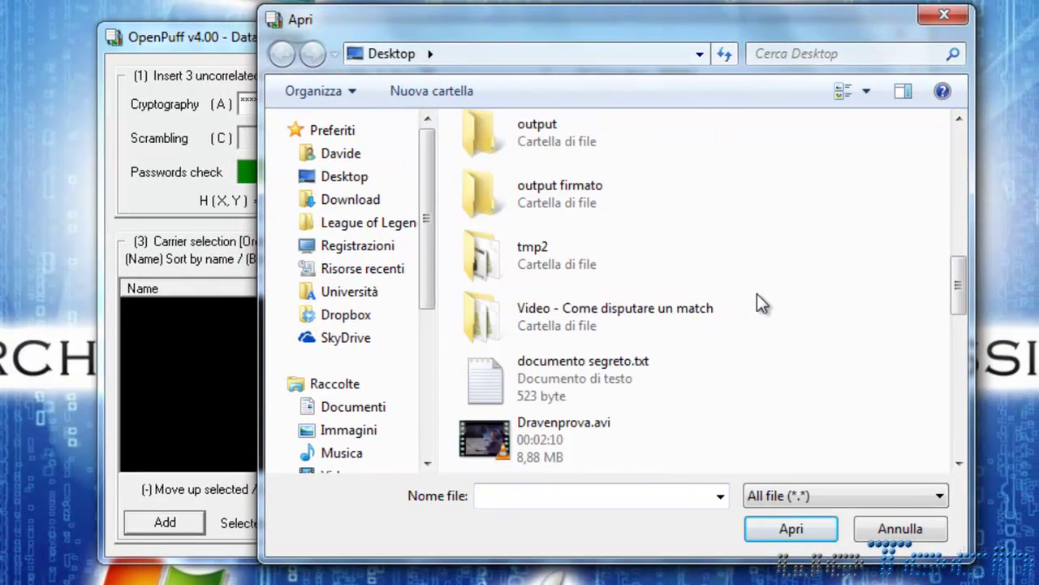
scroll(757, 299, up, 3)
scroll(647, 289, up, 2)
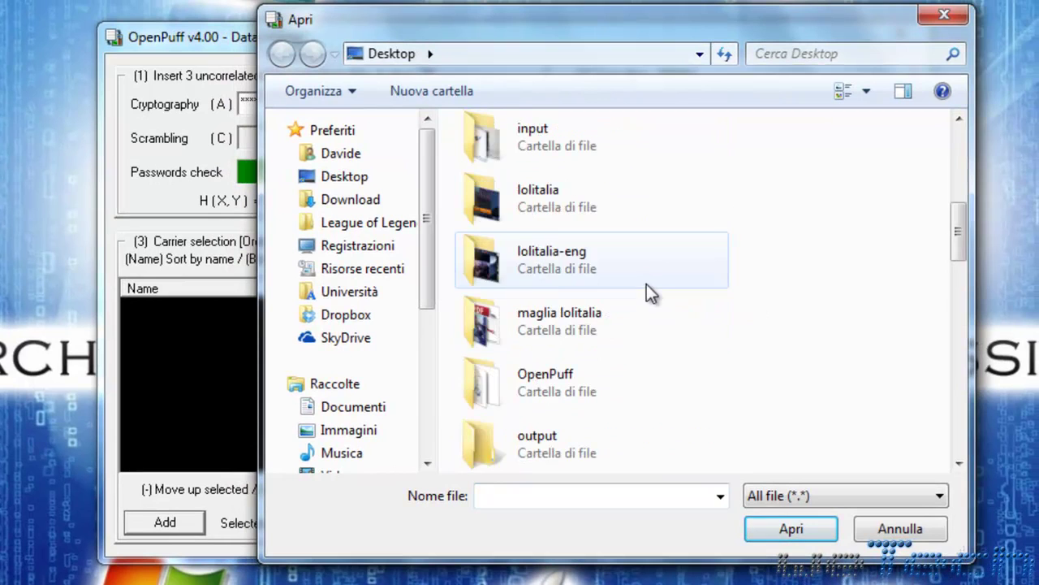
double_click(581, 147)
drag(923, 289, 500, 205)
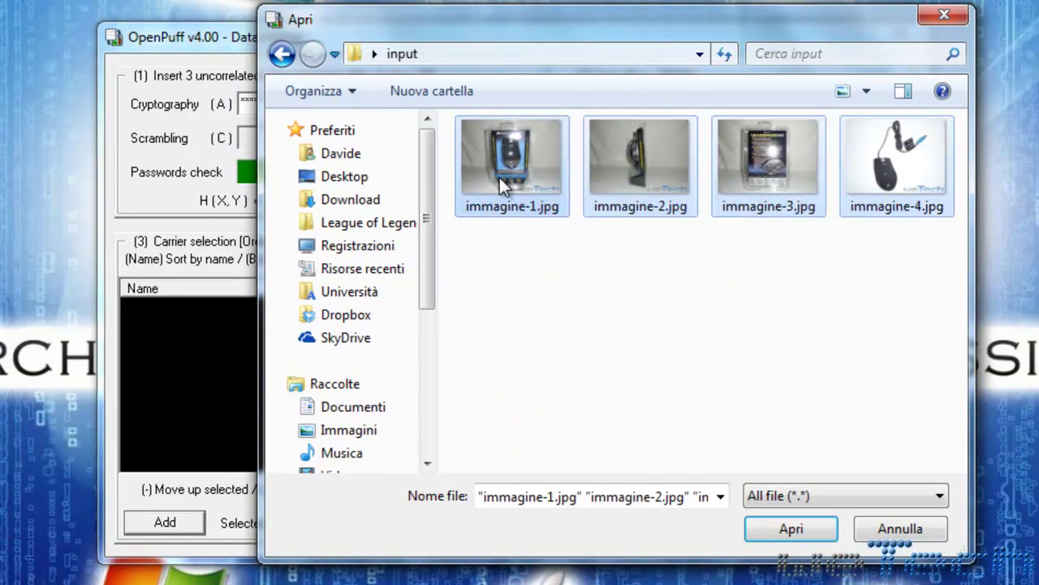
click(501, 205)
click(779, 523)
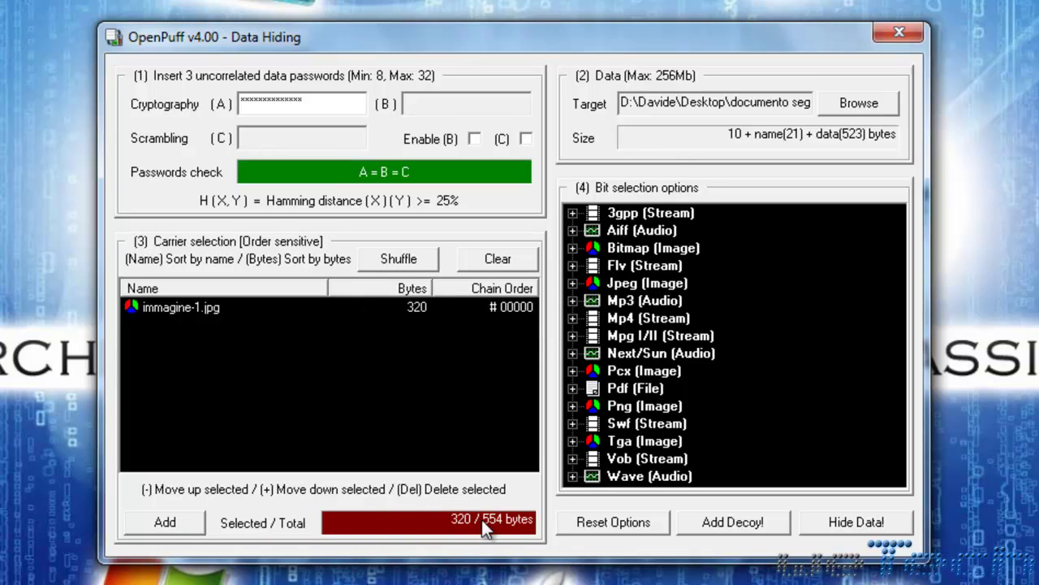
Step: Add immagine-2.jpg, immagine-3.jpg and immagine-4.jpg from the input folder as further carriers
click(196, 527)
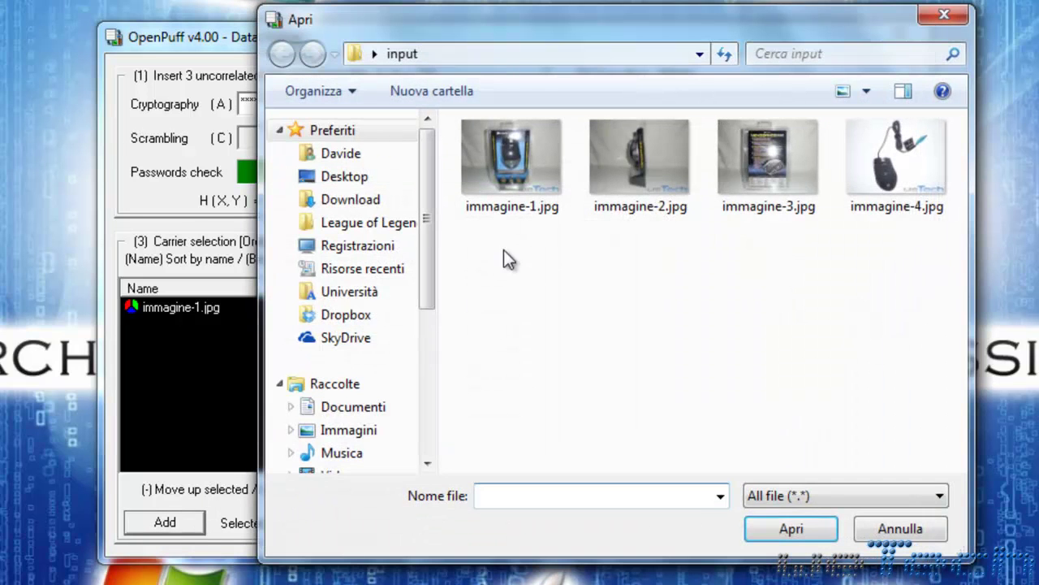
drag(609, 257, 916, 133)
click(791, 529)
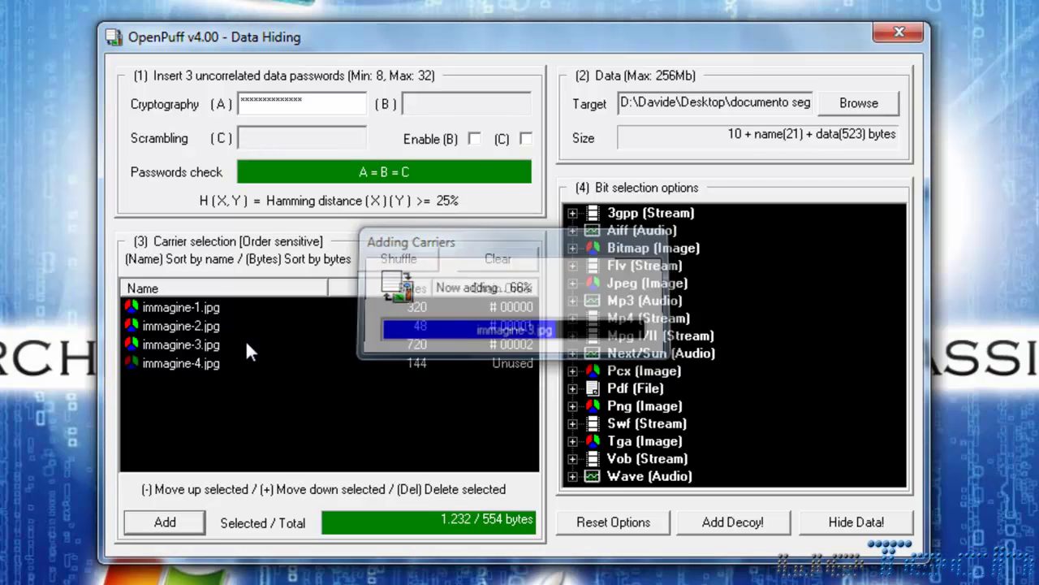
Step: Remove the unused immagine-4.jpg from the carrier list
click(196, 365)
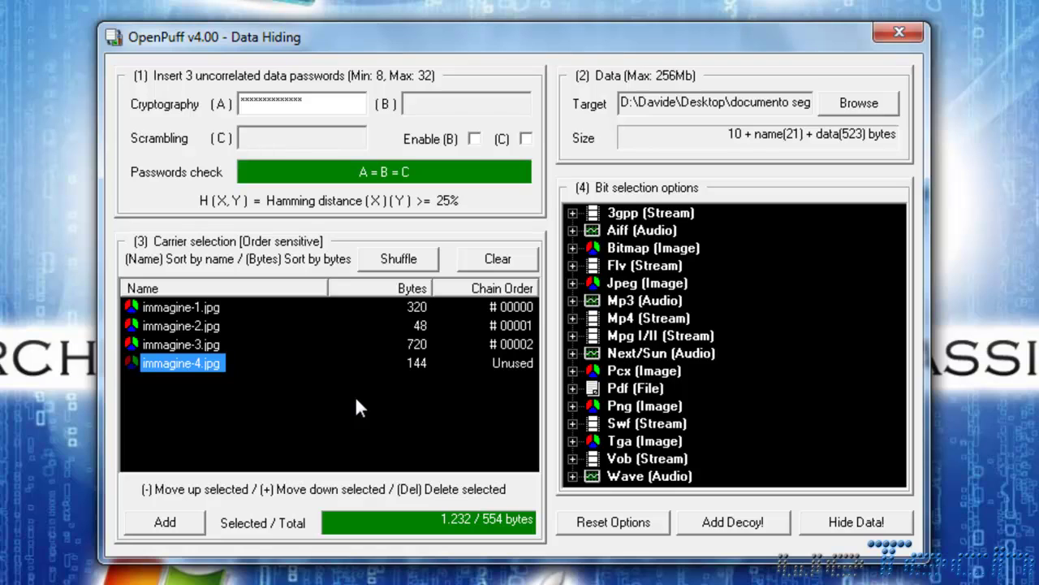
key(Delete)
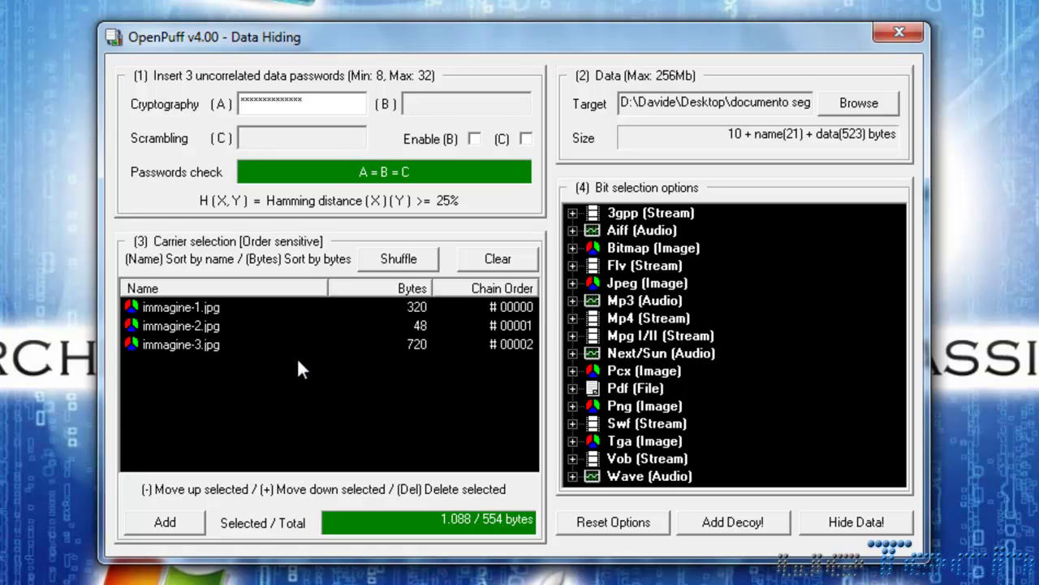
Step: Hide the target document in the three carriers, saving the processed images to the desktop's output folder
click(865, 521)
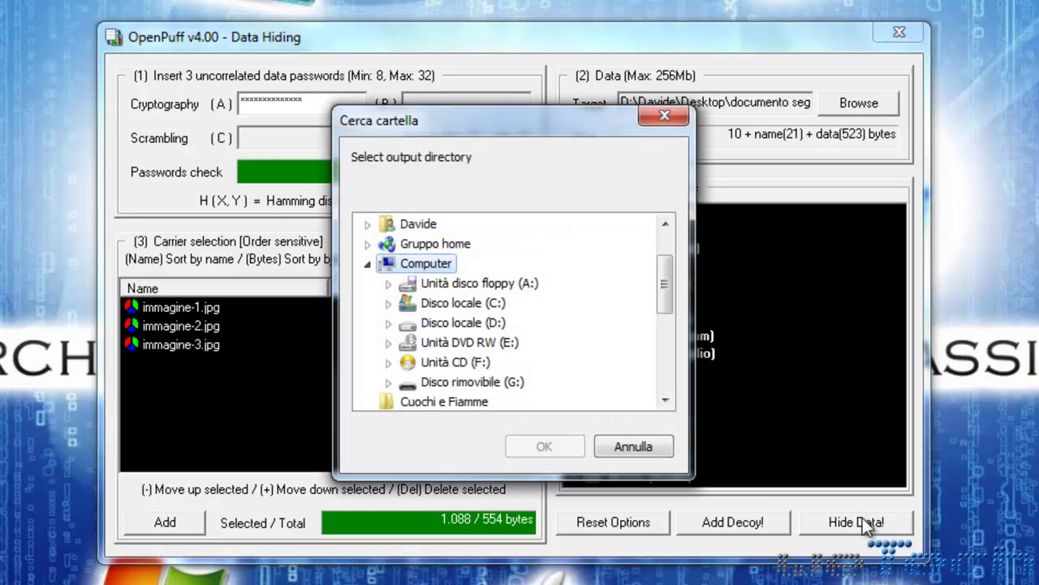
drag(667, 274, 675, 345)
drag(678, 340, 687, 345)
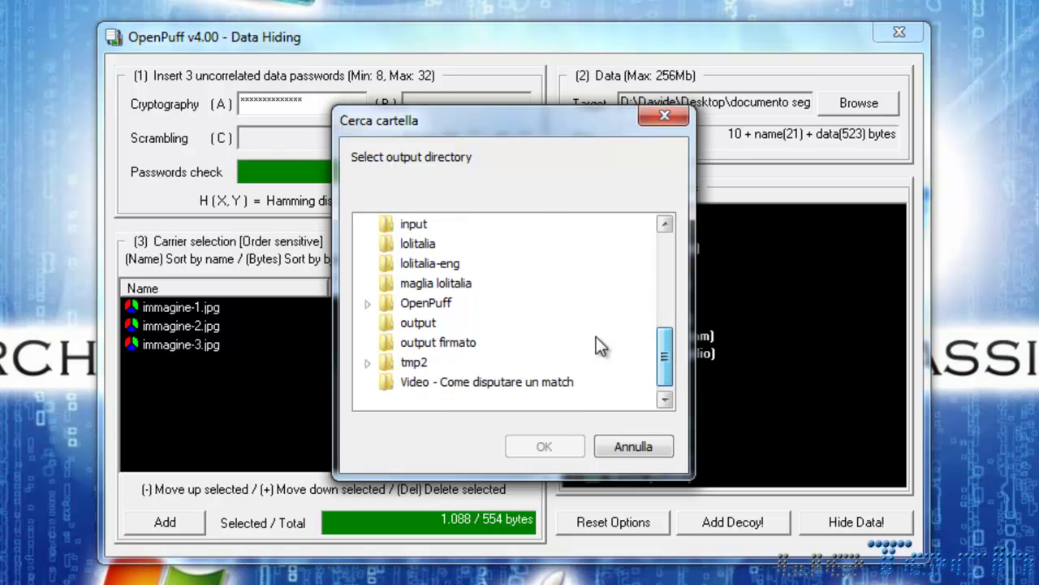
click(417, 324)
click(542, 446)
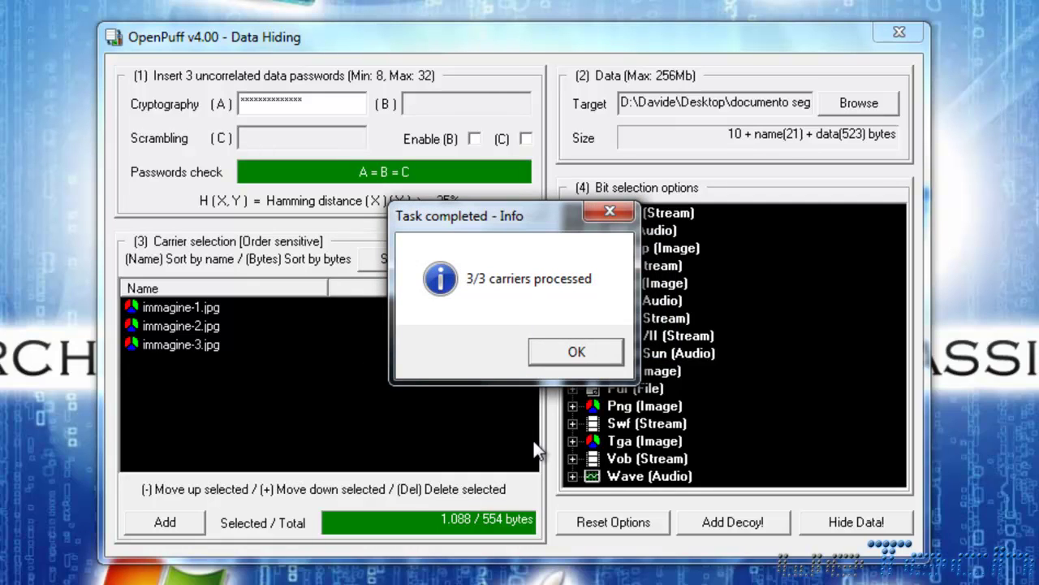
click(602, 355)
Step: Review the hiding task report from start to end, then close the report and the data hiding window
click(516, 265)
scroll(617, 262, down, 1)
scroll(617, 262, up, 1)
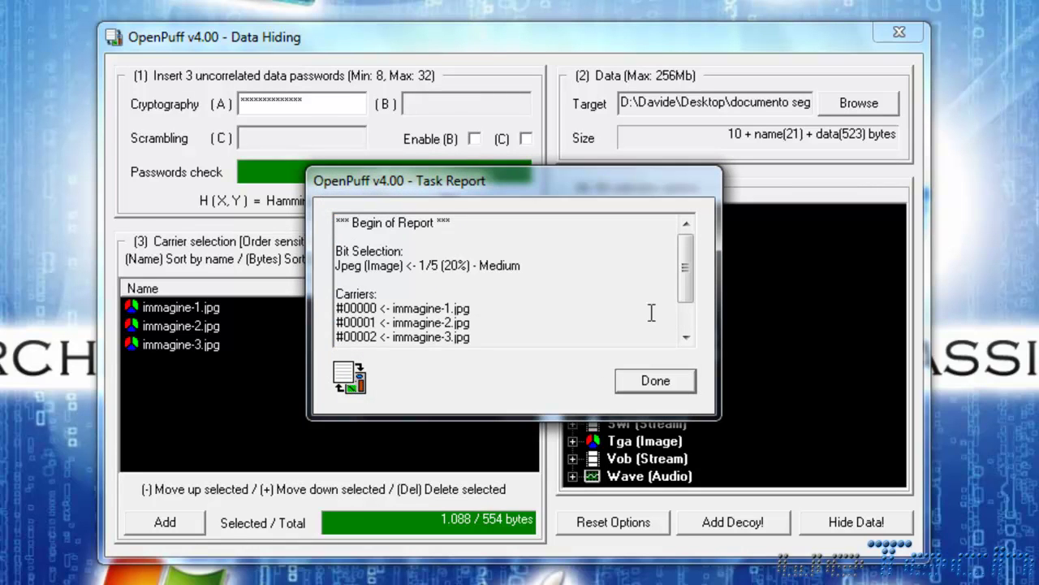
click(678, 382)
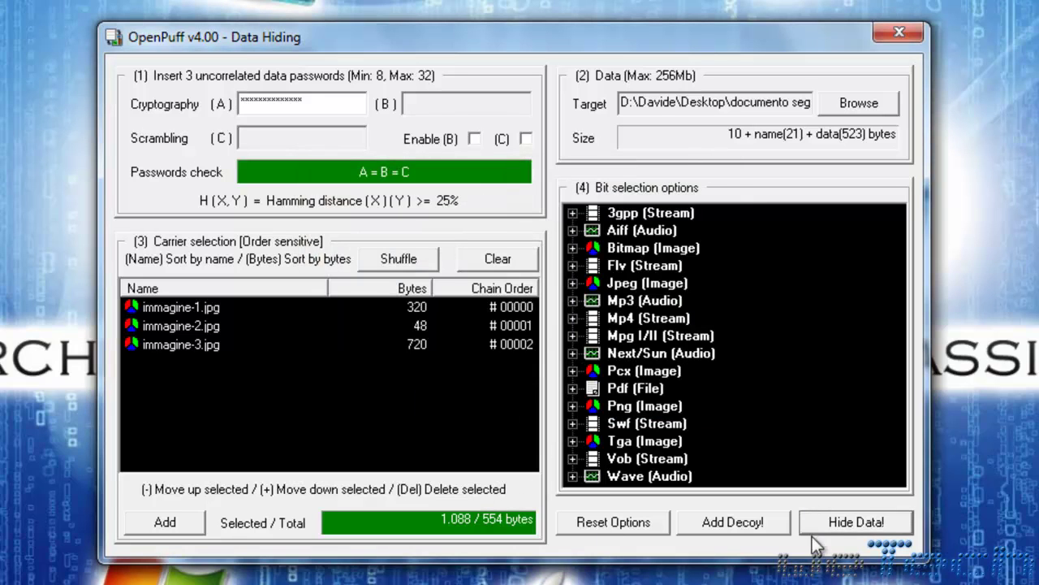
click(912, 24)
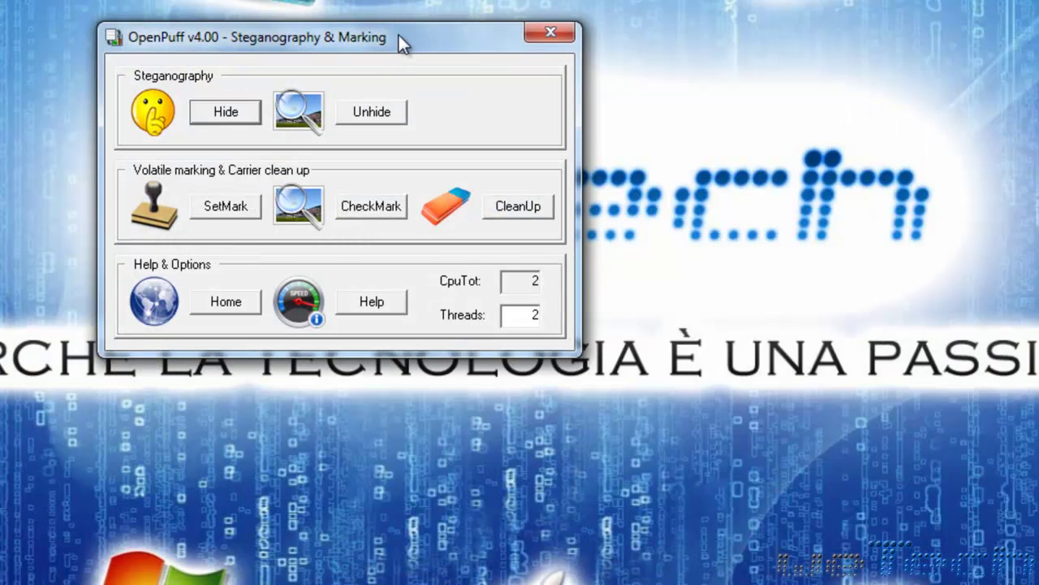
Step: Start data unhiding, enter cryptography password A and disable passwords B and C
click(387, 113)
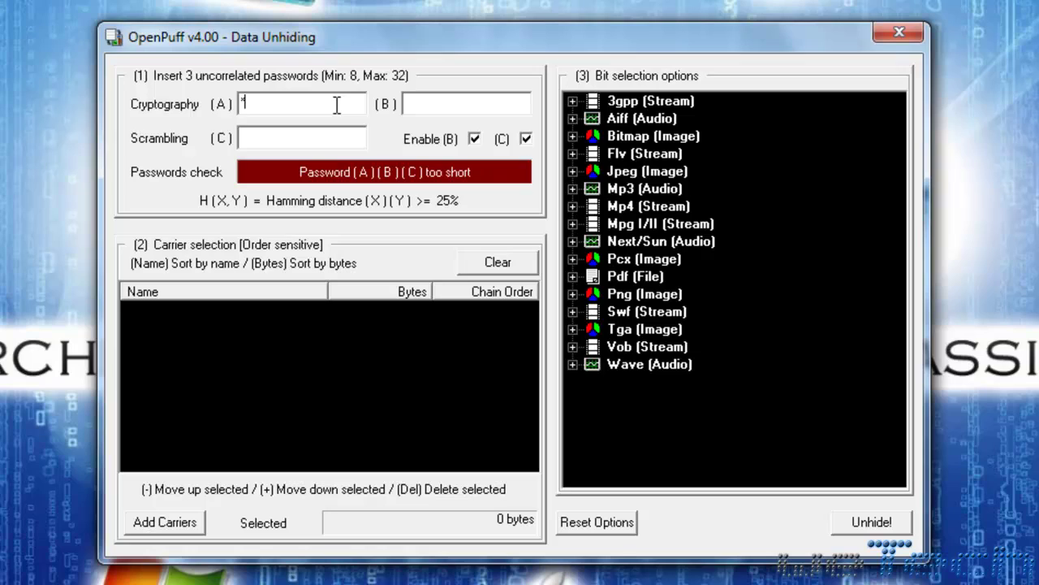
text(**********)
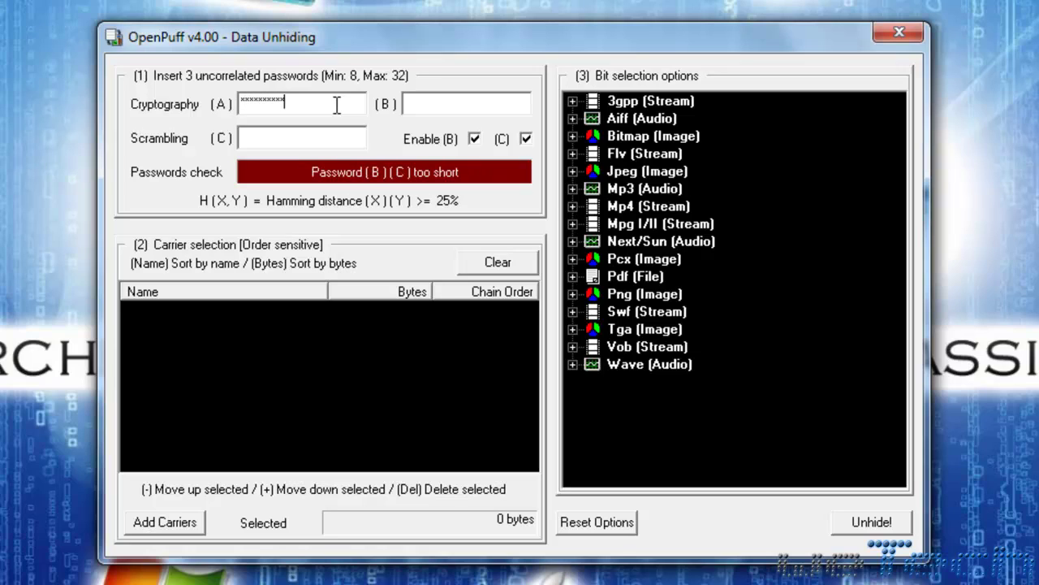
click(475, 139)
click(525, 138)
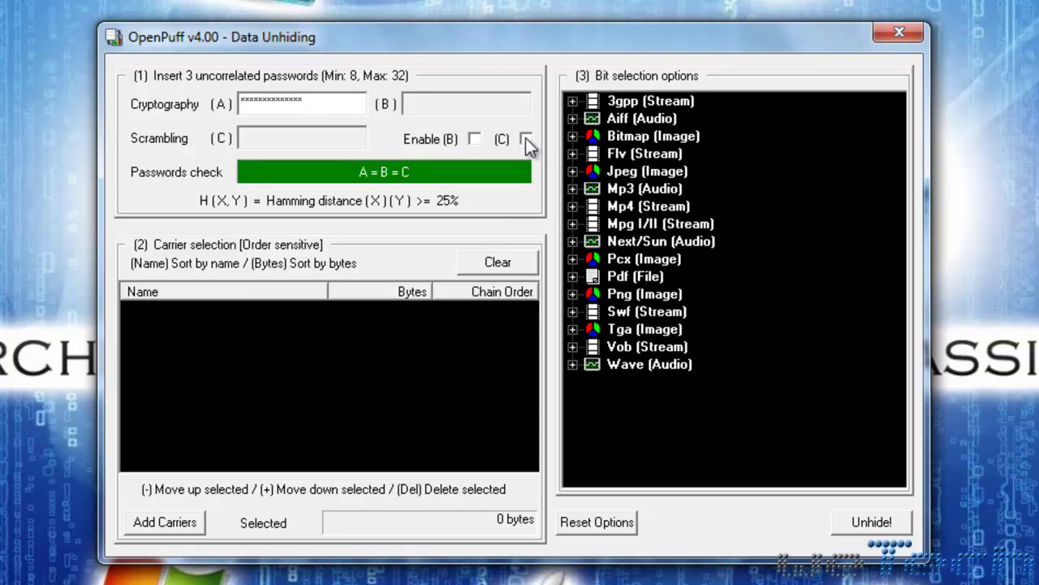
Step: Add immagine-1.jpg, immagine-2.jpg and immagine-3.jpg from the output folder as carriers for unhiding
click(161, 525)
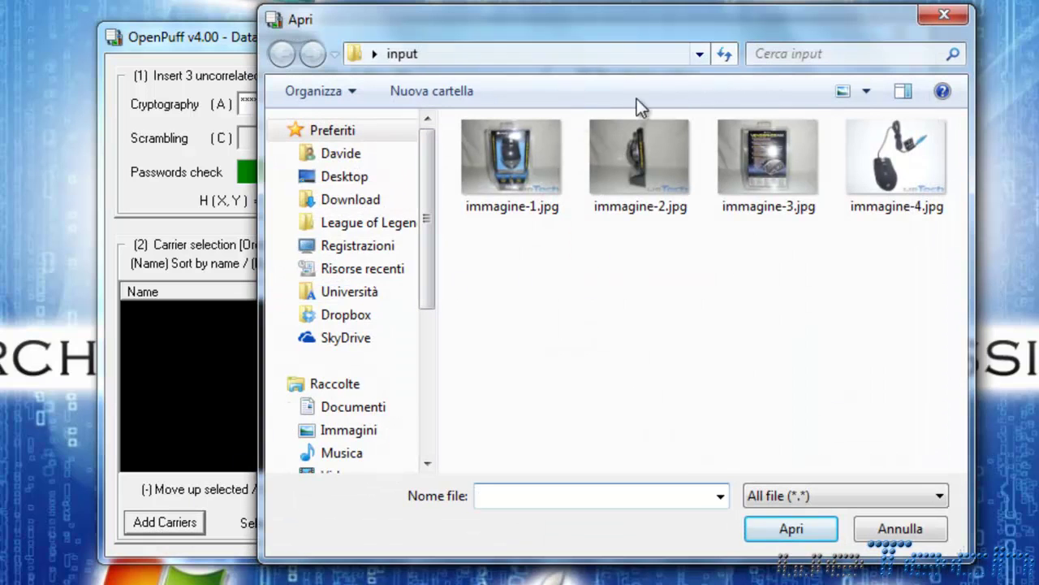
click(373, 54)
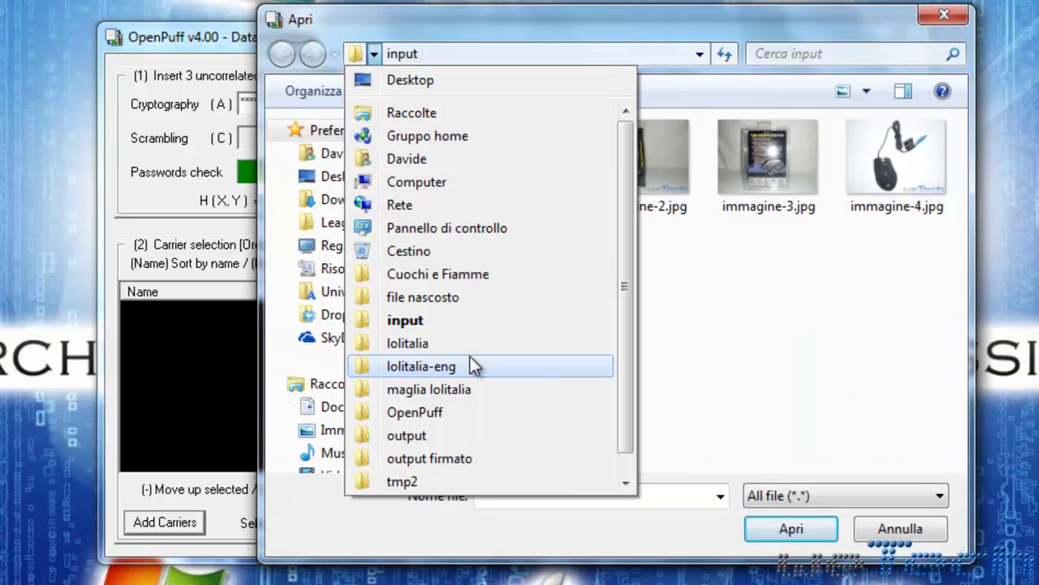
click(468, 432)
drag(793, 311, 491, 173)
click(788, 529)
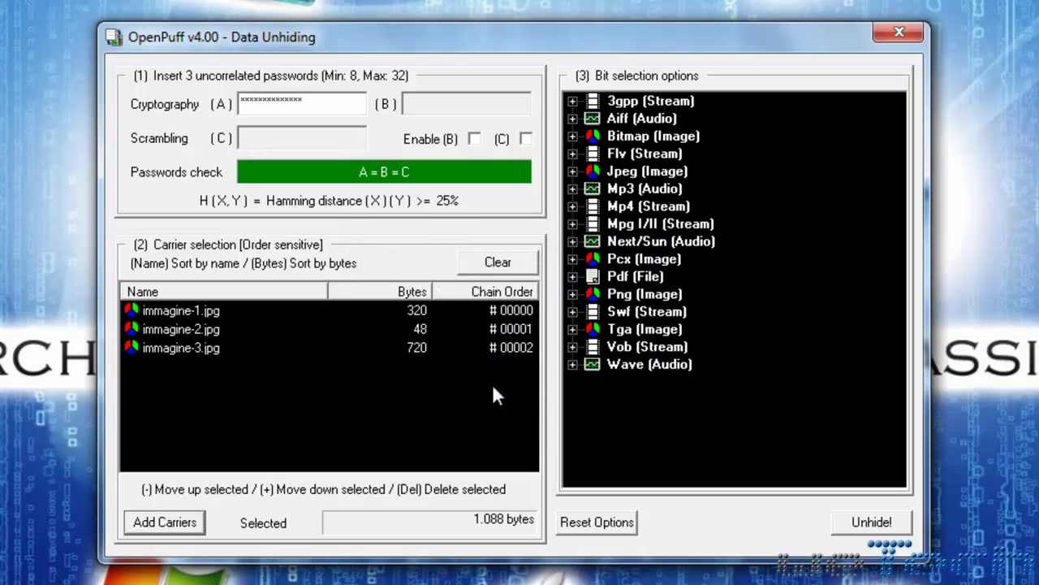
Step: Unhide the data from the carriers into the desktop's file nascosto folder and dismiss the task report
click(873, 523)
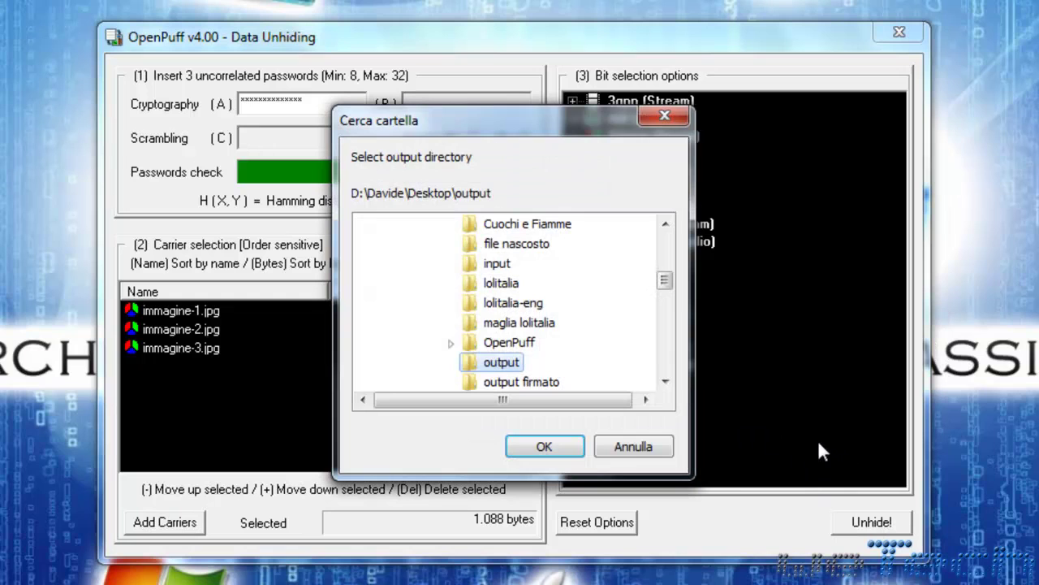
click(665, 381)
click(665, 382)
click(665, 382)
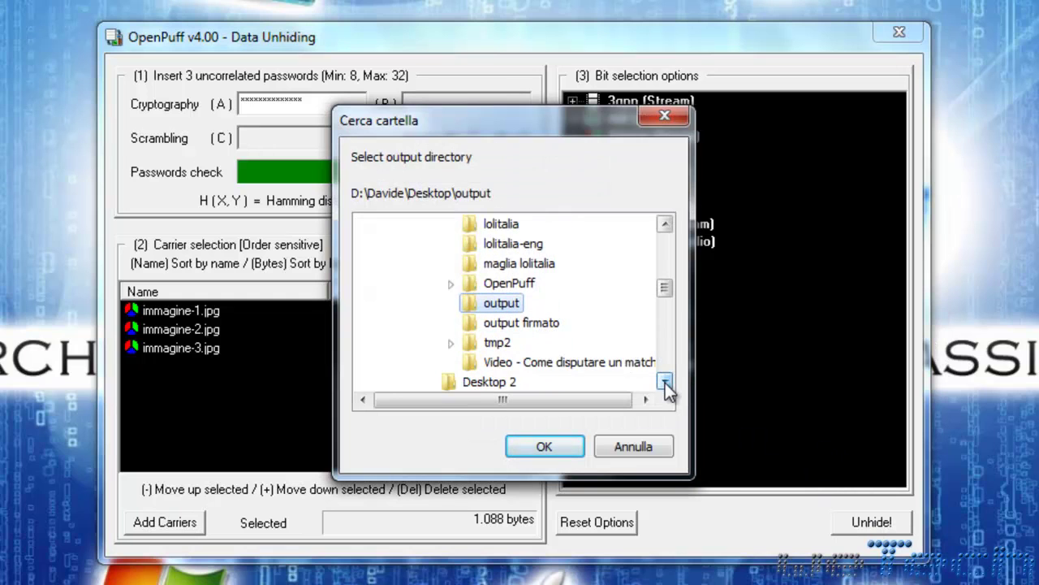
click(665, 224)
click(665, 223)
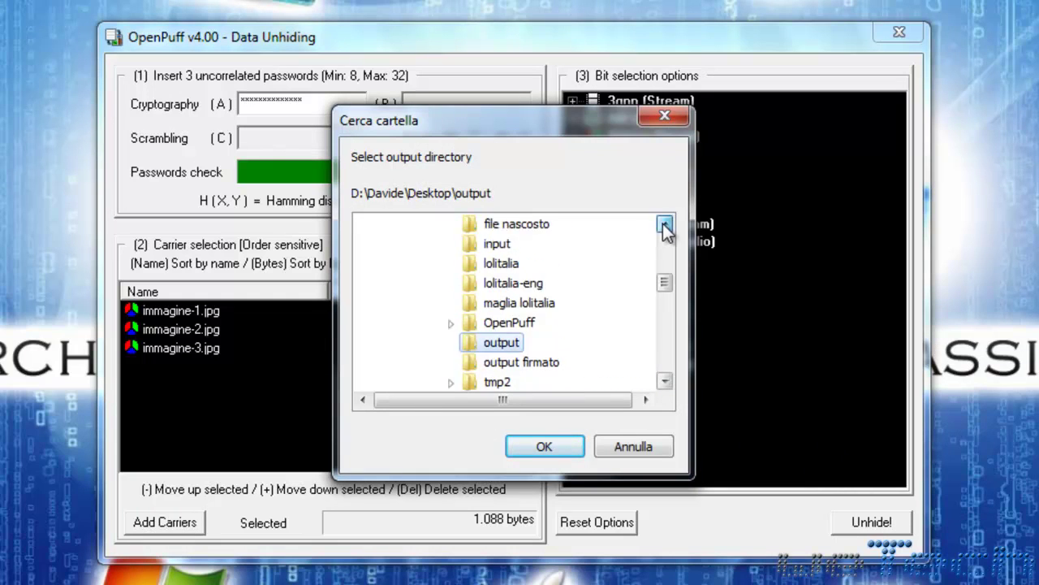
click(665, 223)
click(665, 224)
click(505, 270)
click(559, 448)
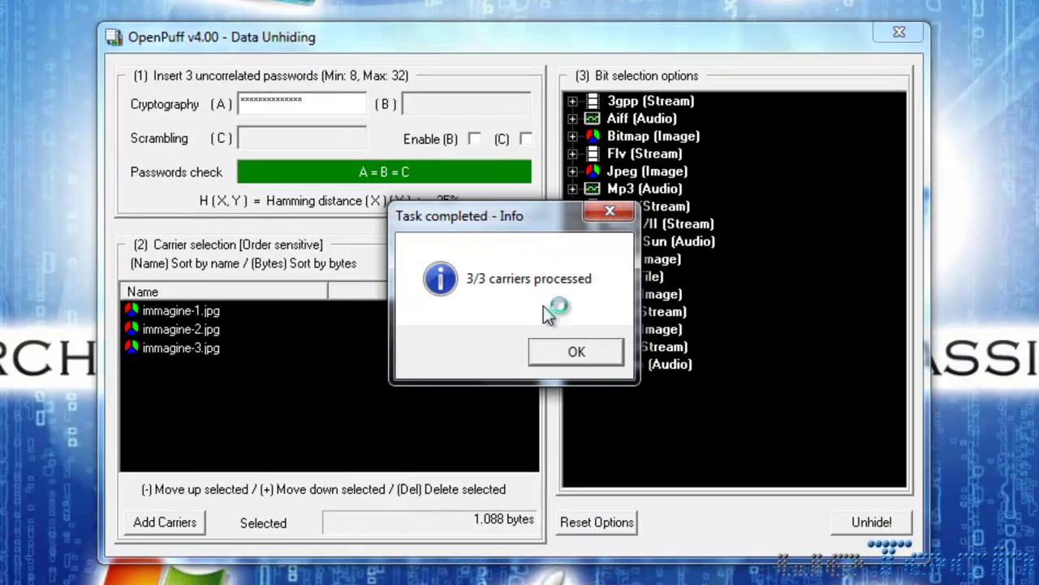
click(582, 357)
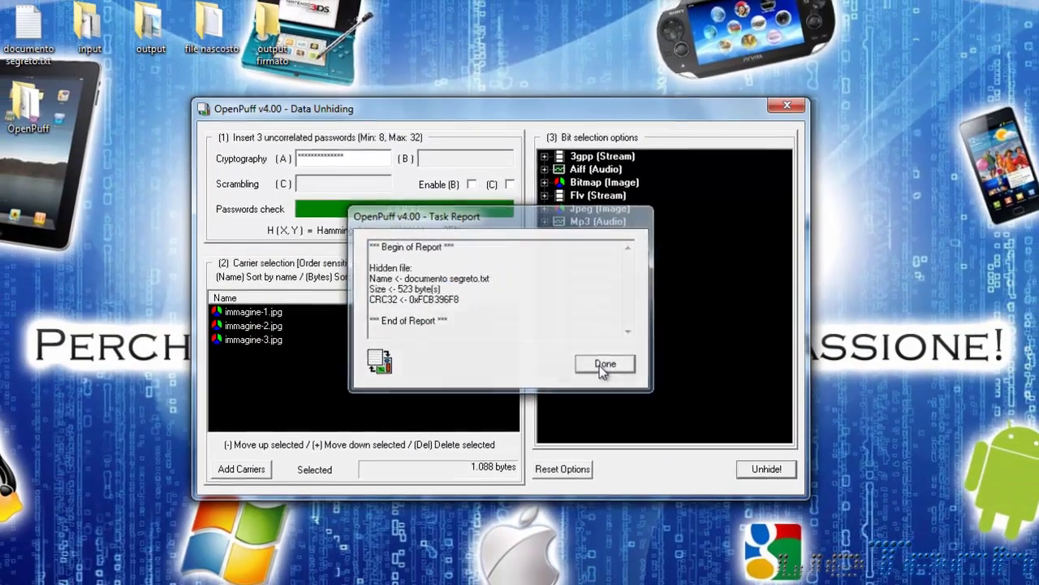
click(638, 380)
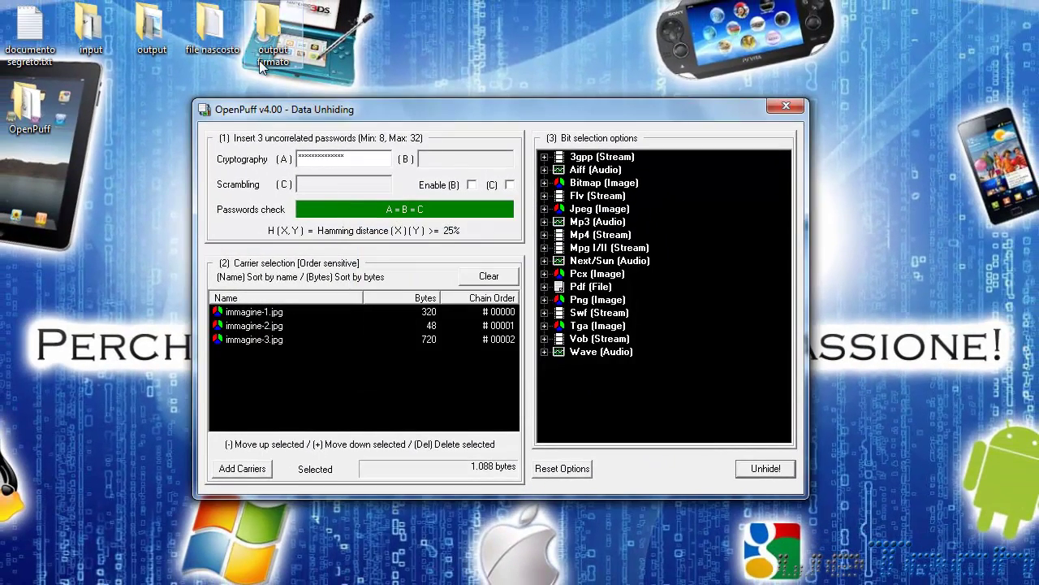
Step: Open the extracted documento segreto.txt in the file nascosto folder to check its text, then close the document and folder
double_click(208, 32)
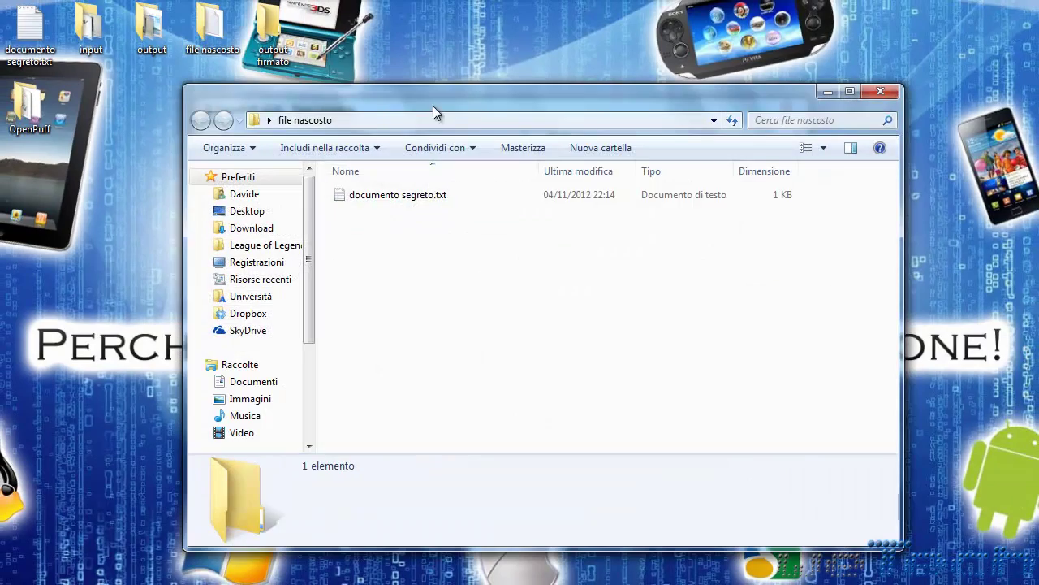
click(375, 195)
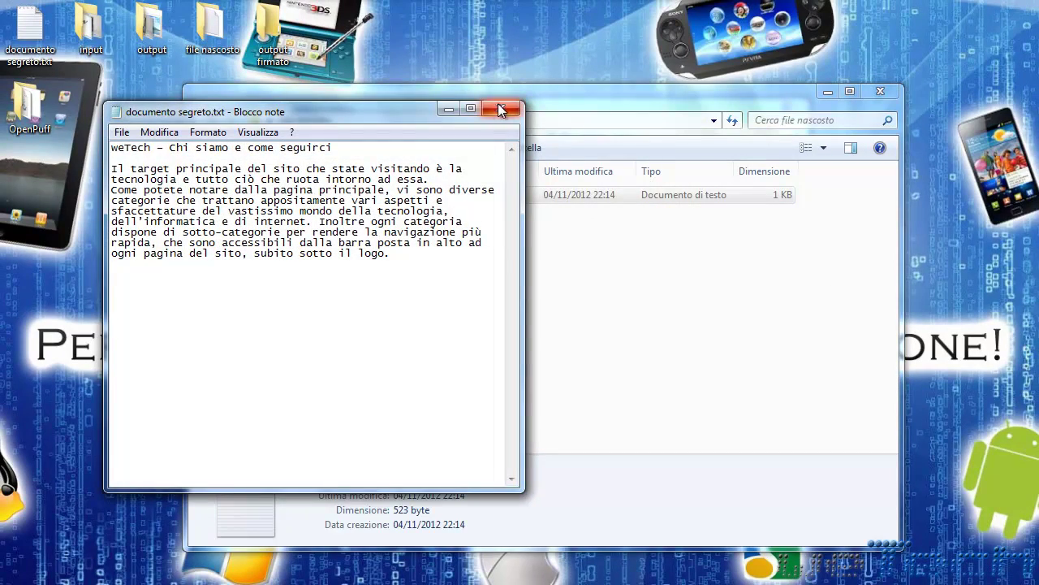
drag(455, 129, 845, 107)
click(974, 107)
click(501, 109)
click(867, 99)
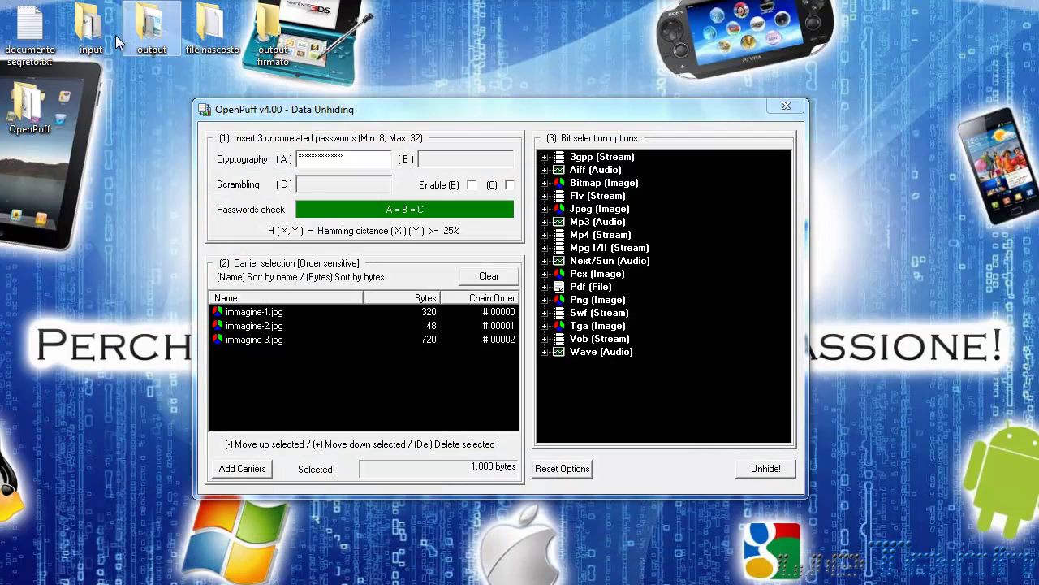
Step: Examine the three carrier images in the desktop's output folder, then close the folder
double_click(152, 33)
click(392, 219)
click(485, 220)
click(601, 231)
click(817, 199)
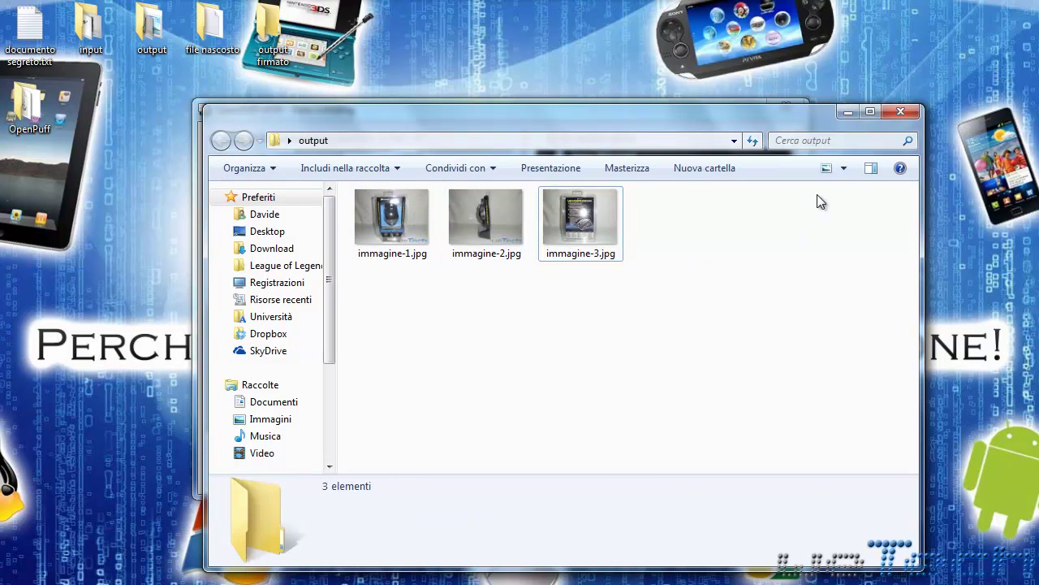
click(423, 224)
click(521, 218)
click(720, 230)
click(906, 109)
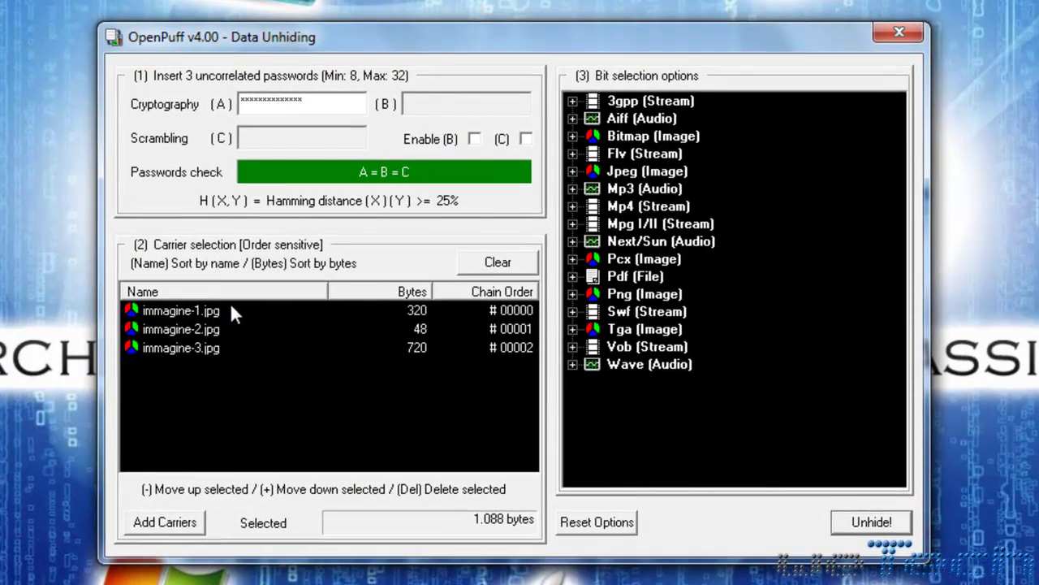
Step: Sort the carriers by bytes and try to unhide the data into the file nascosto folder in that changed order
click(374, 294)
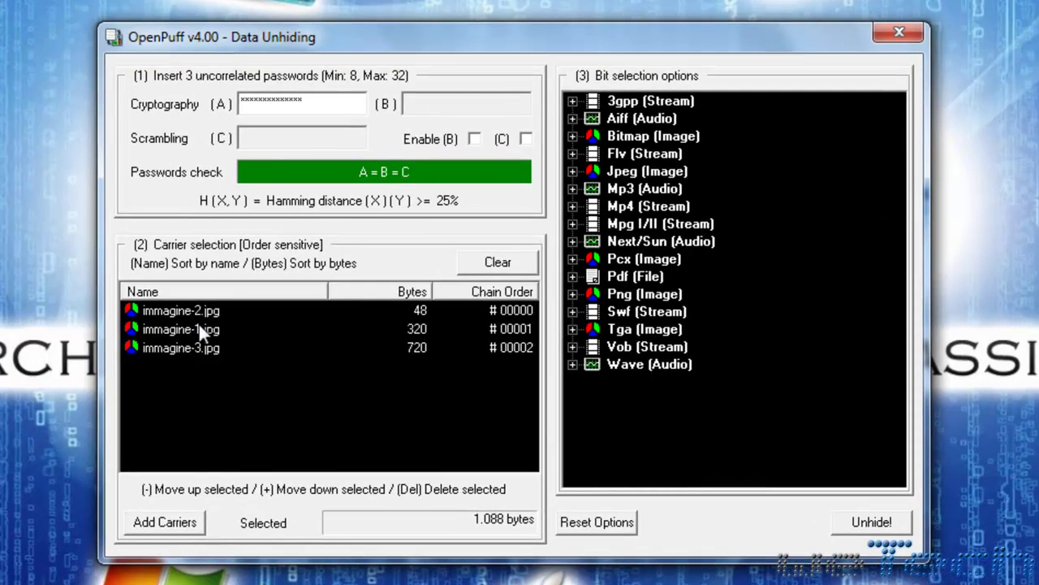
click(861, 528)
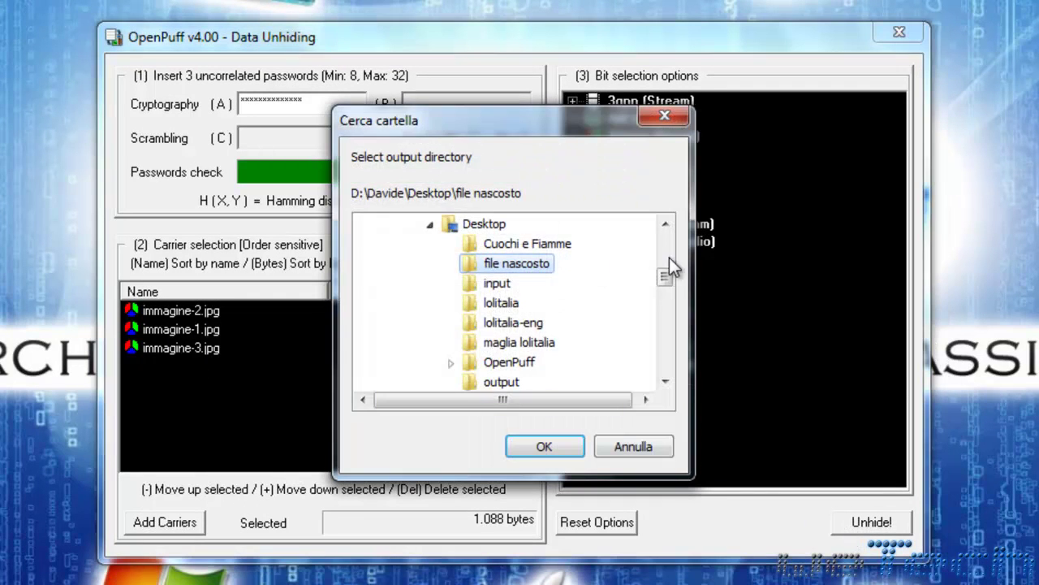
click(541, 446)
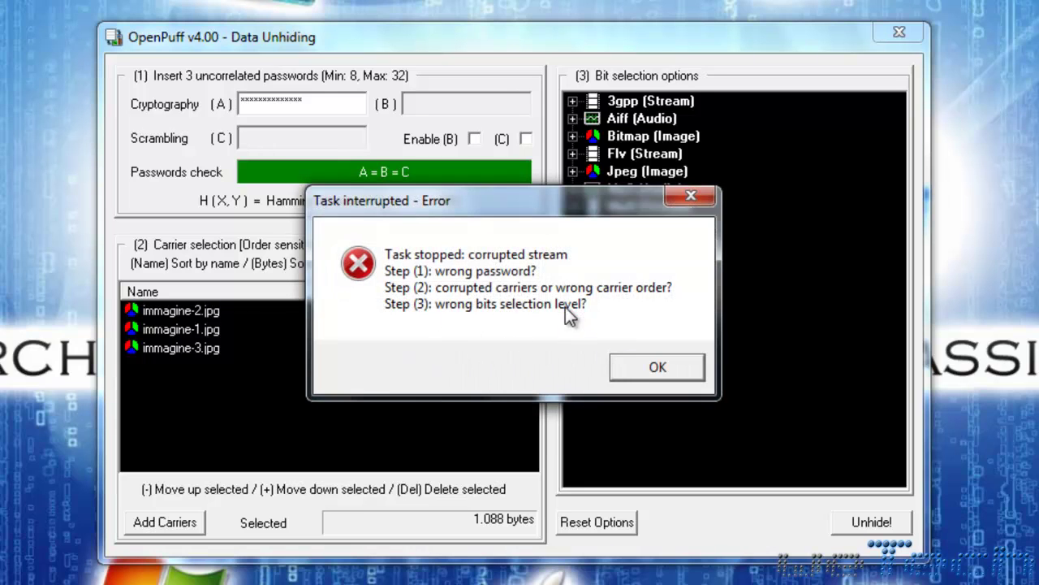
click(654, 366)
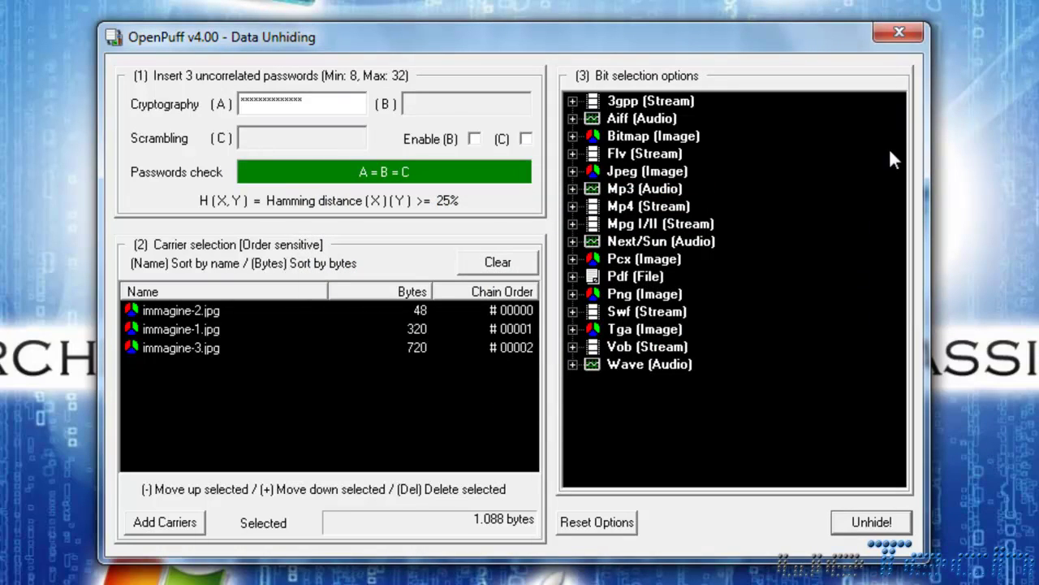
Step: Leave data unhiding and start mark setting with weTech as the mark string
click(899, 33)
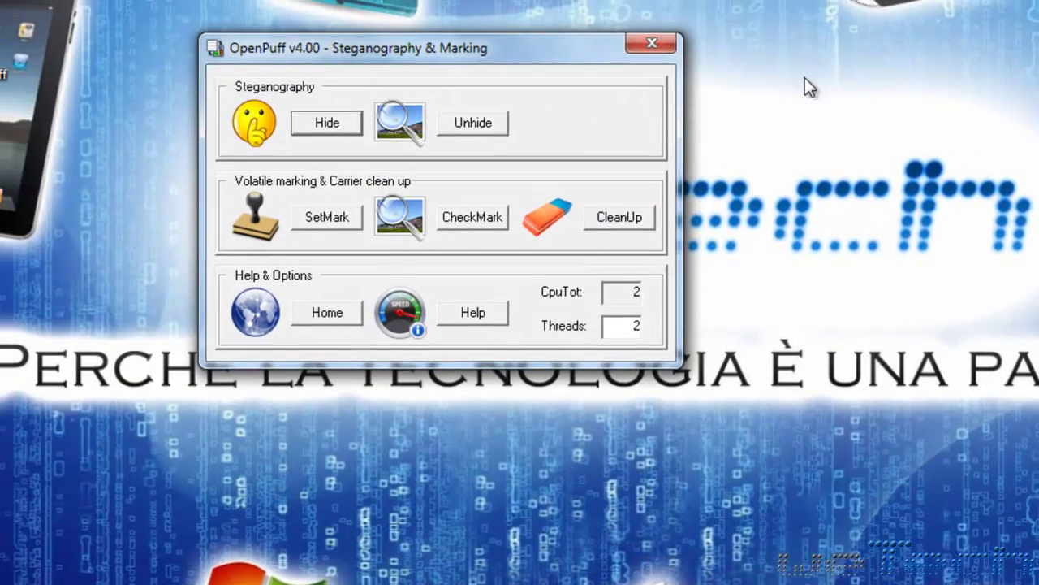
click(388, 224)
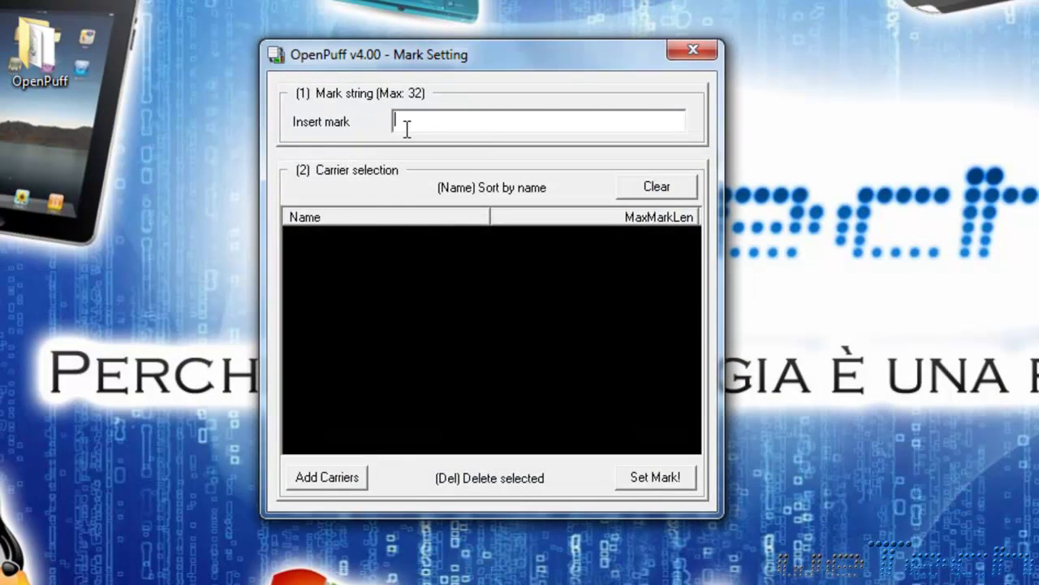
text(weT)
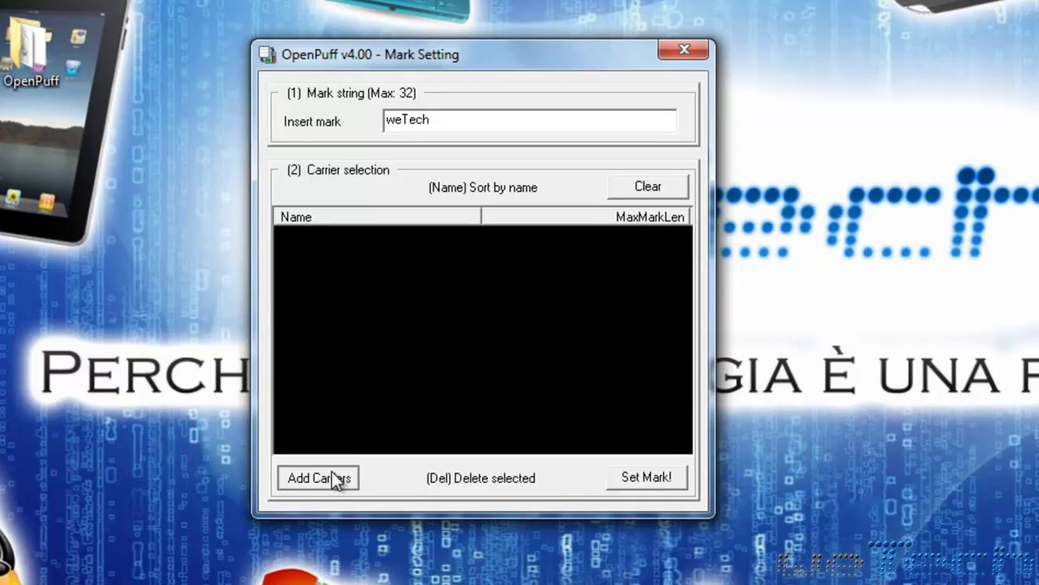
Step: Add immagine-1.jpg, immagine-2.jpg and immagine-3.jpg from the output folder as carriers for the mark
click(329, 477)
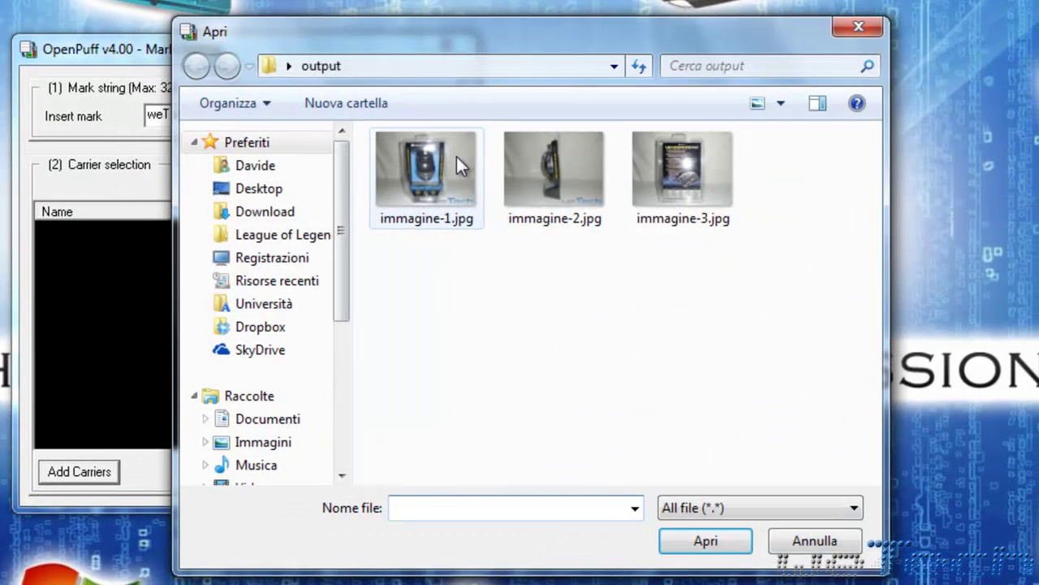
drag(389, 271, 694, 144)
click(706, 538)
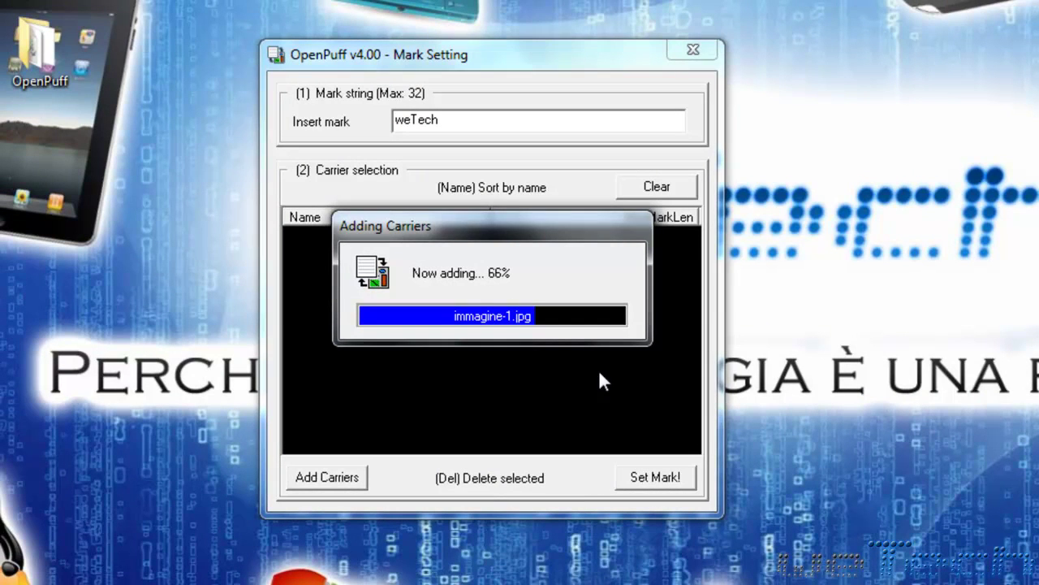
Step: Set the mark on the three carriers, saving the marked images to the desktop's output firmato folder
click(644, 479)
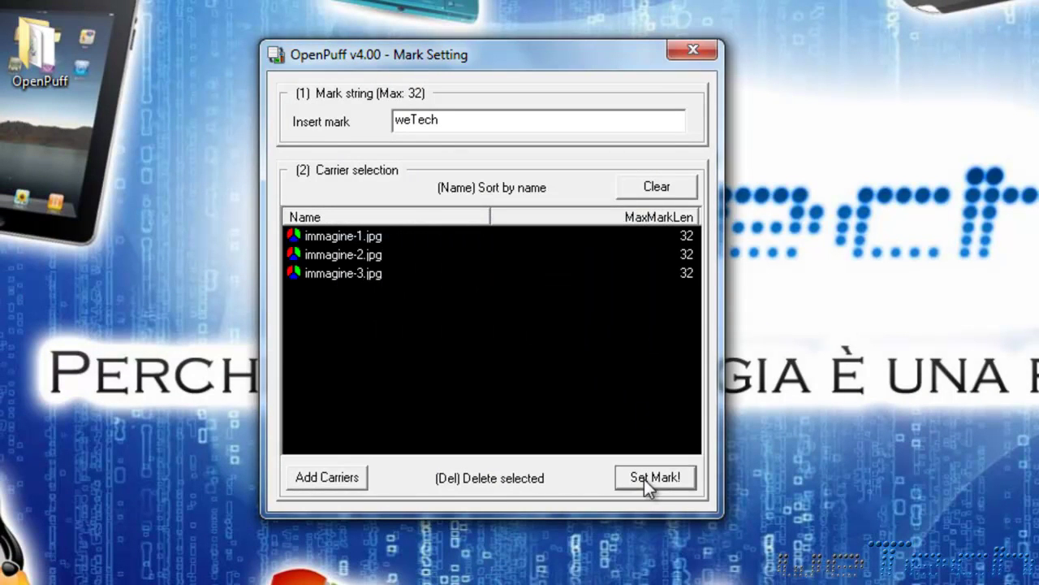
click(644, 369)
click(644, 369)
click(507, 311)
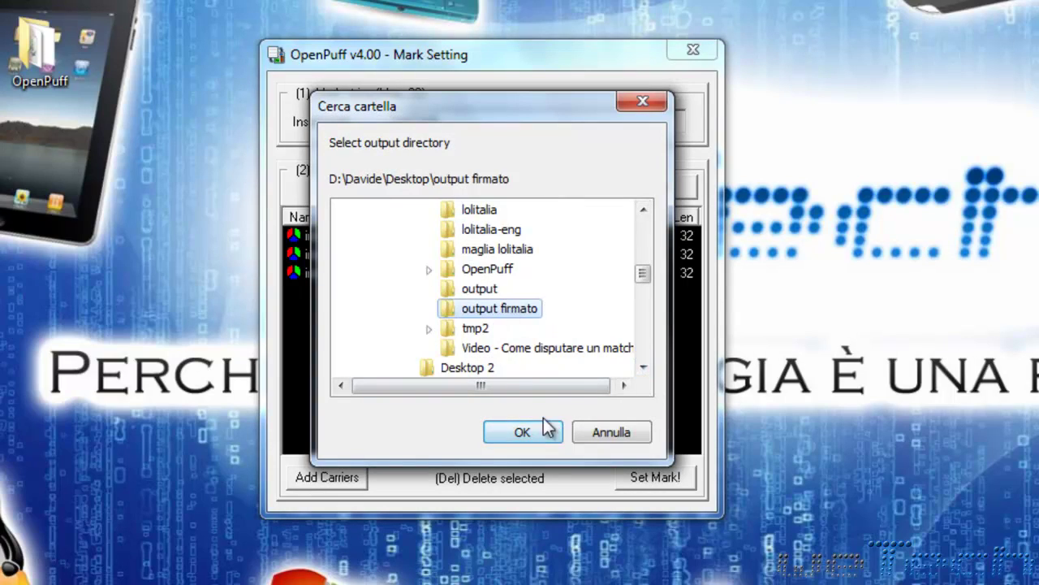
click(541, 428)
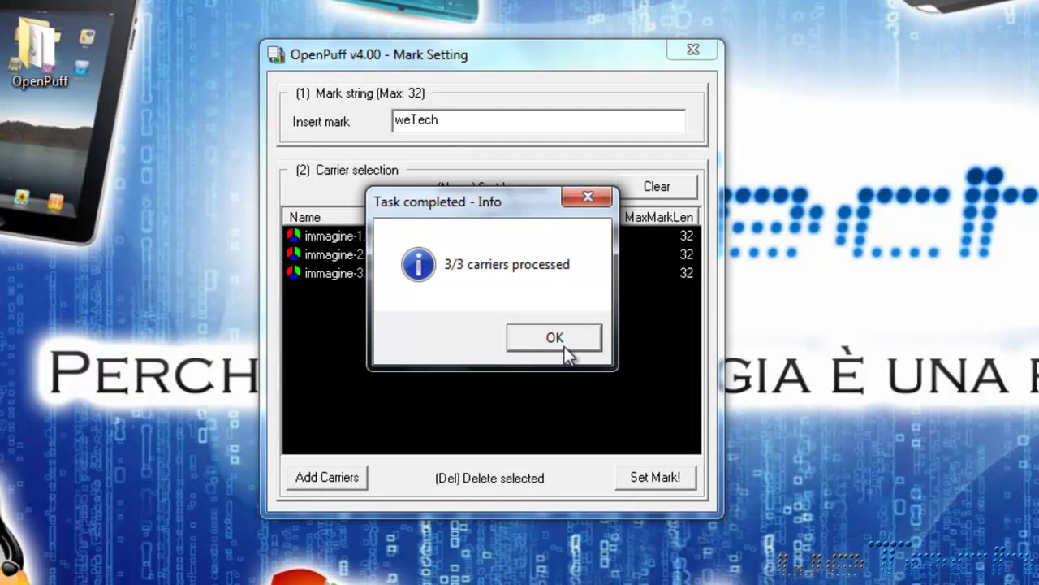
Step: Acknowledge the completed marking, leave mark setting and start mark checking
click(555, 338)
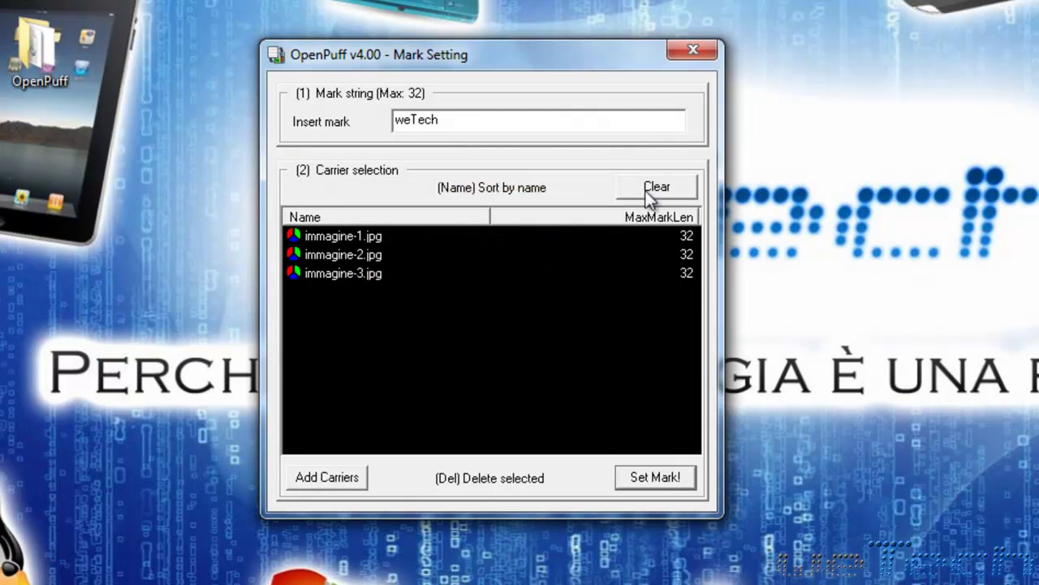
click(718, 50)
click(557, 228)
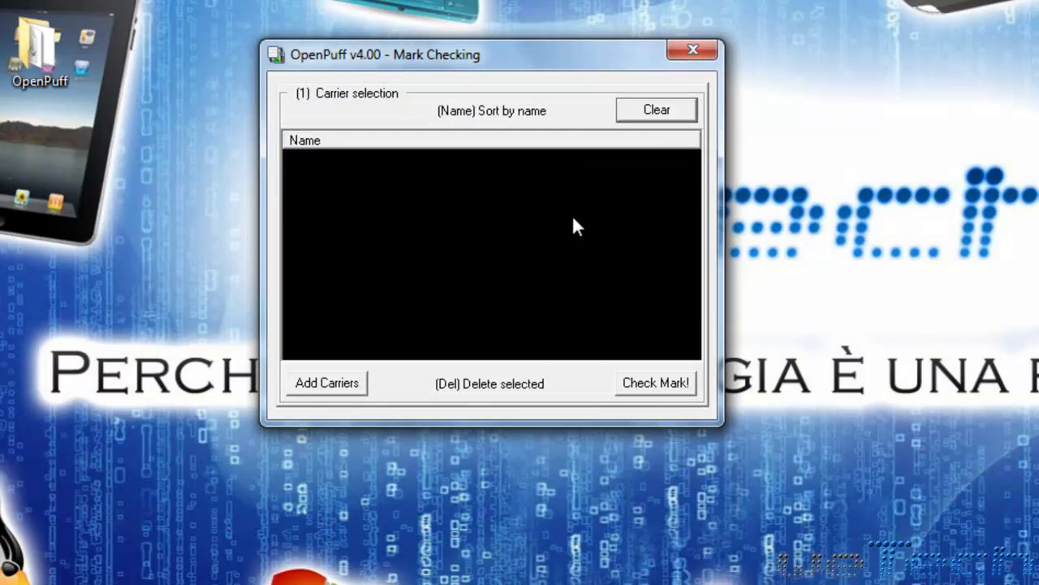
Step: Add immagine-1.jpg, immagine-2.jpg and immagine-3.jpg from the output firmato folder as carriers for mark checking
click(333, 382)
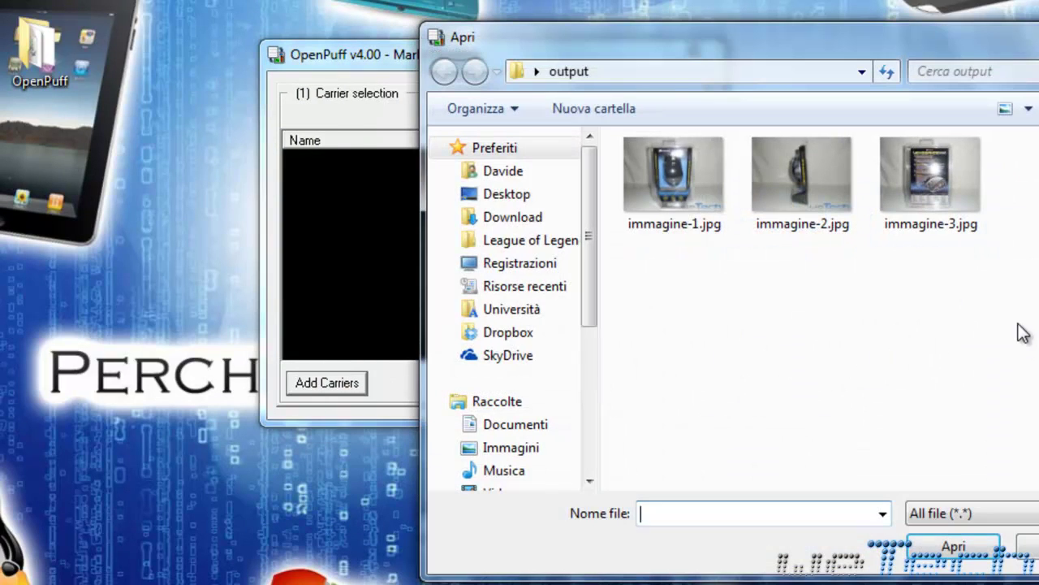
click(534, 72)
click(608, 476)
drag(1015, 344, 755, 234)
click(954, 546)
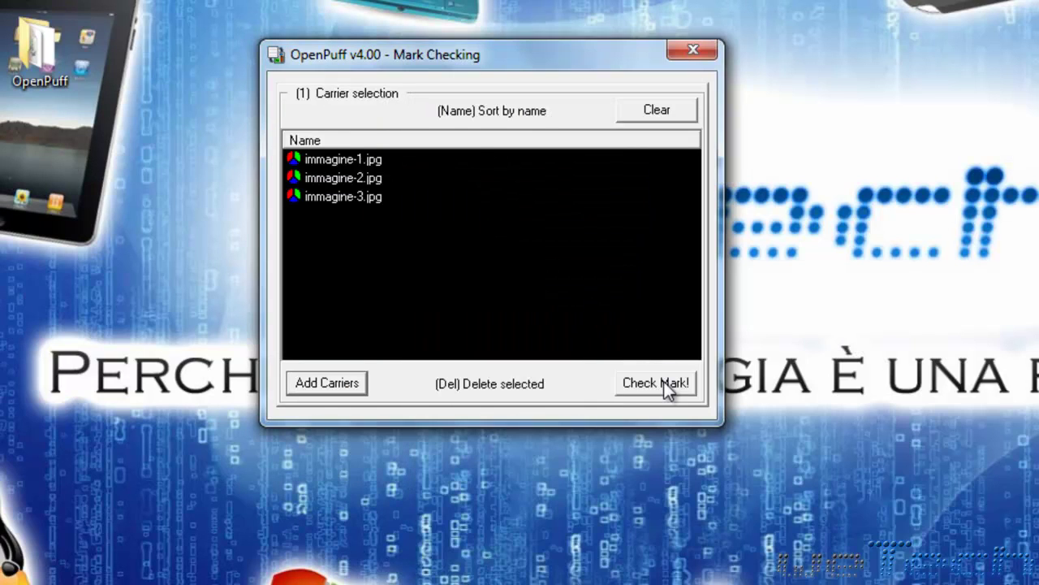
Step: Check the mark on the three carriers and examine each image's integrity and mark string in the task report
click(664, 381)
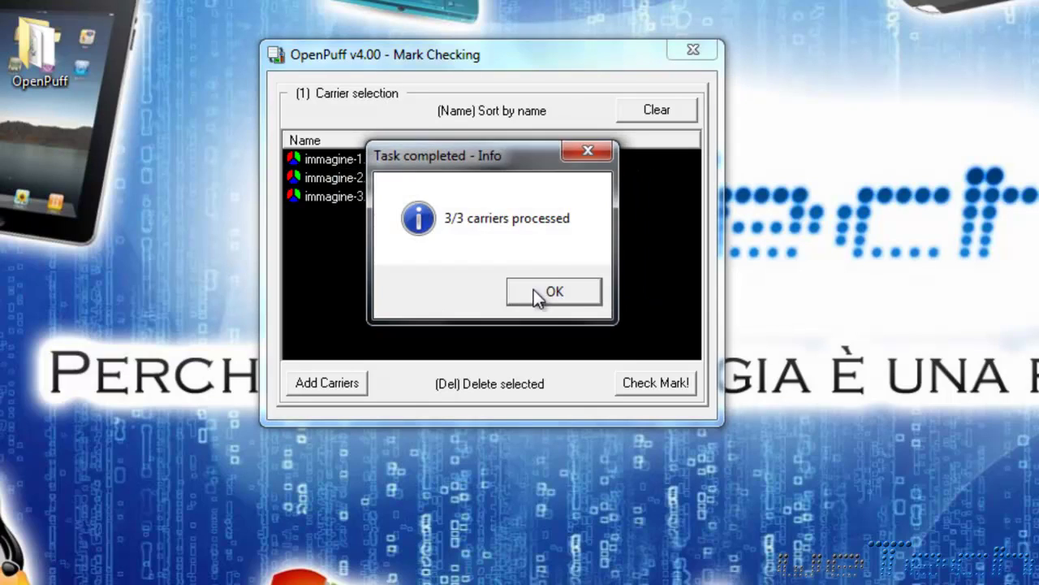
click(556, 293)
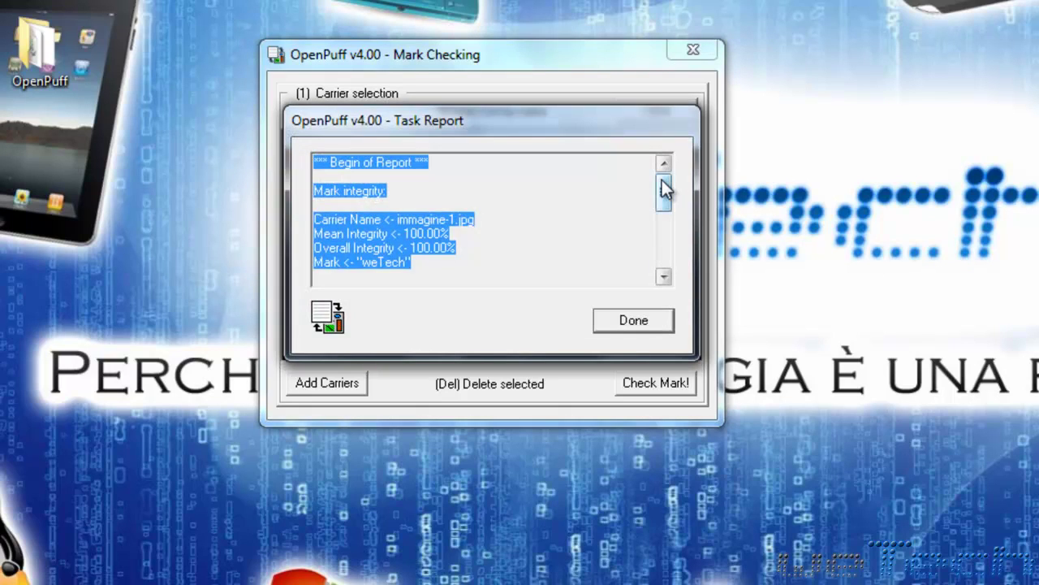
scroll(663, 190, down, 1)
click(392, 205)
double_click(382, 234)
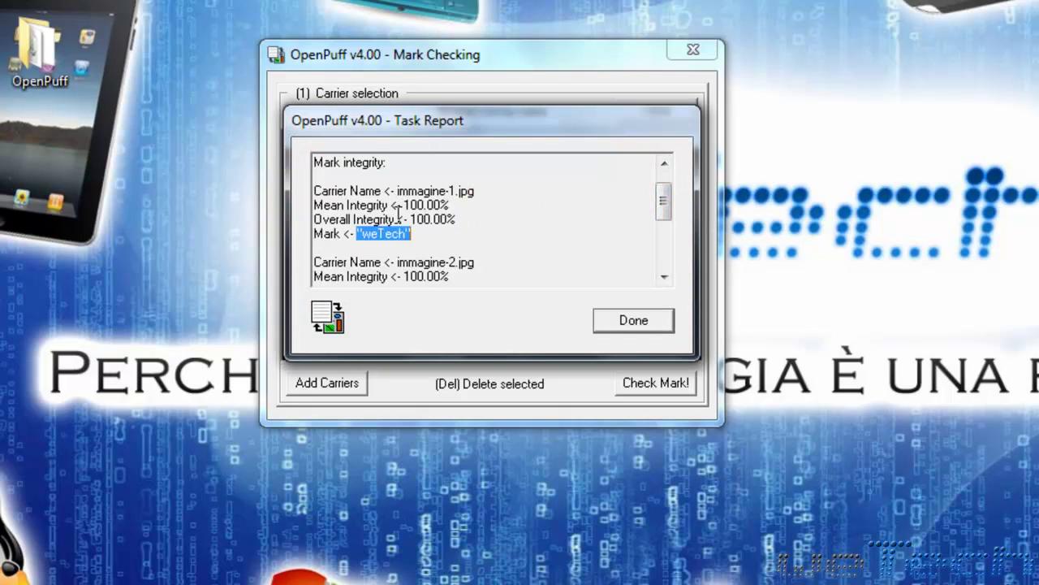
drag(663, 199, 601, 220)
click(369, 250)
double_click(370, 248)
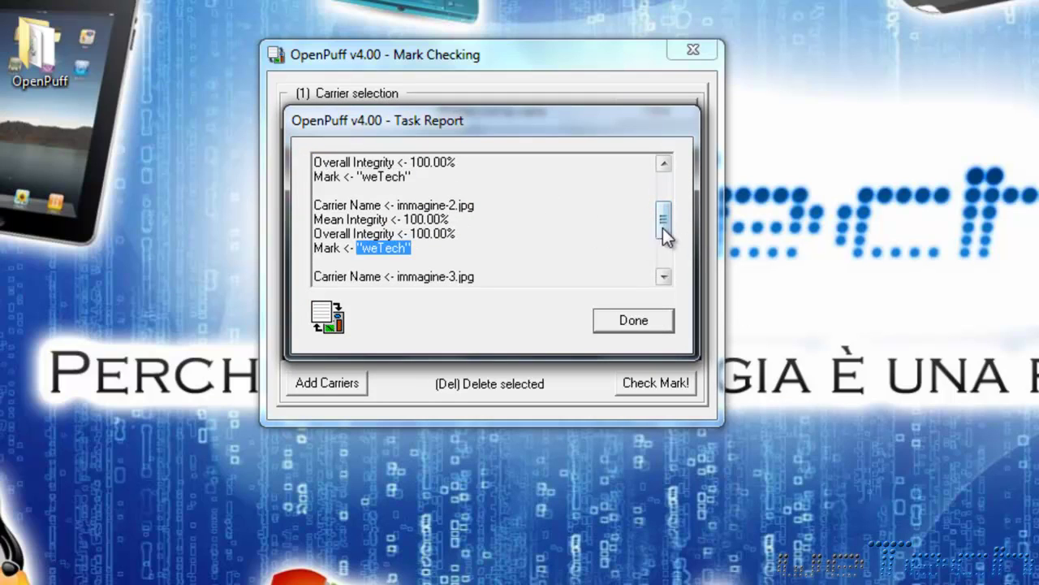
drag(663, 226, 668, 259)
double_click(372, 219)
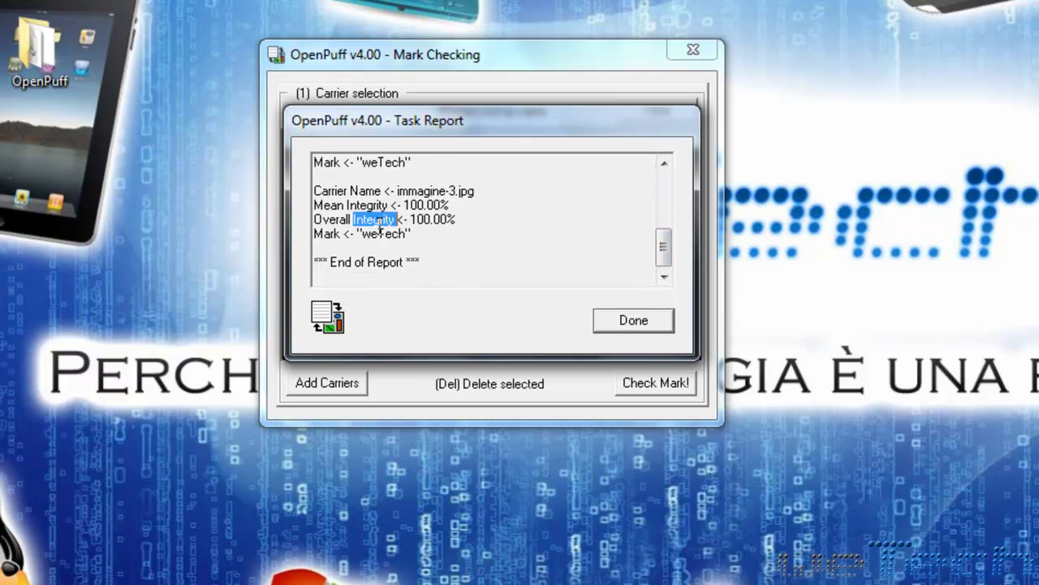
click(626, 318)
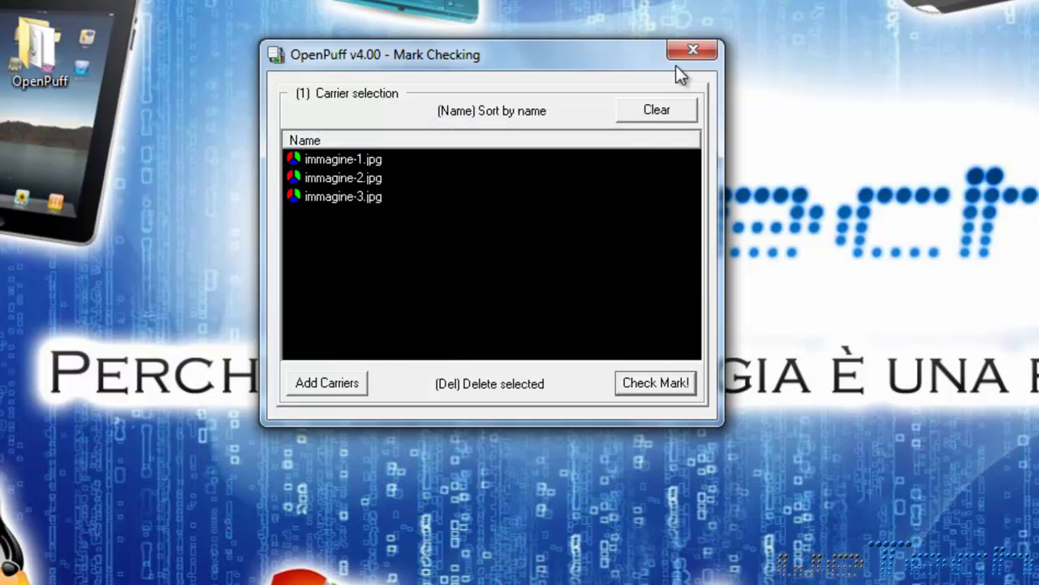
Step: Switch from mark checking to carrier cleanup and add immagine-1.jpg, immagine-2.jpg and immagine-3.jpg from the output firmato folder
click(684, 53)
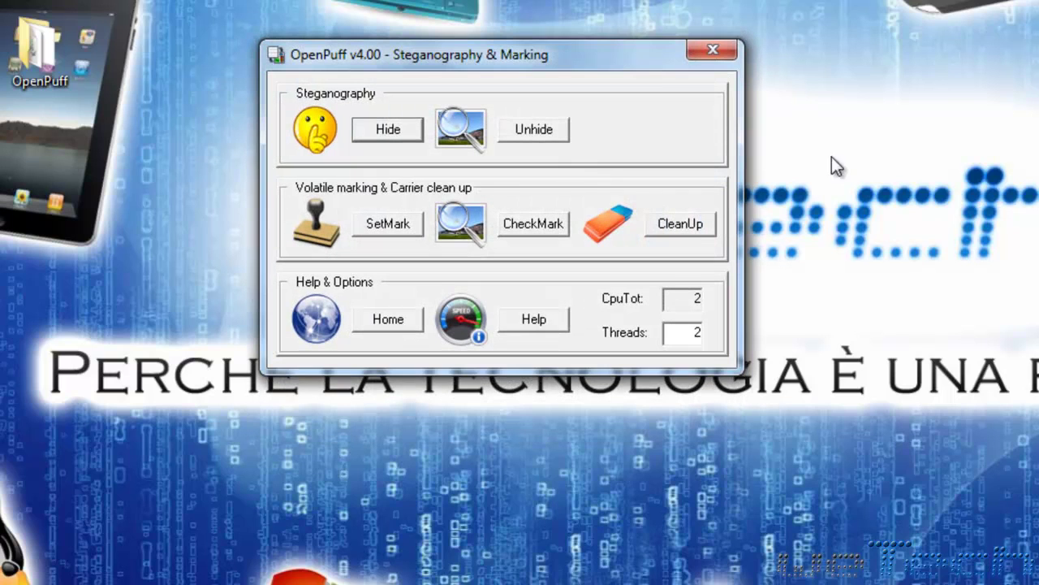
click(686, 228)
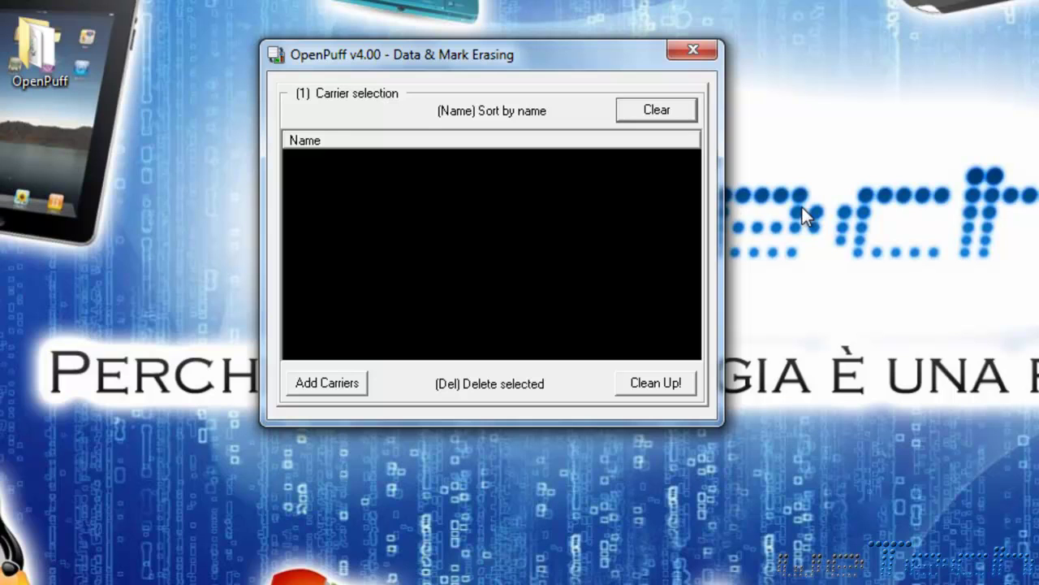
click(328, 382)
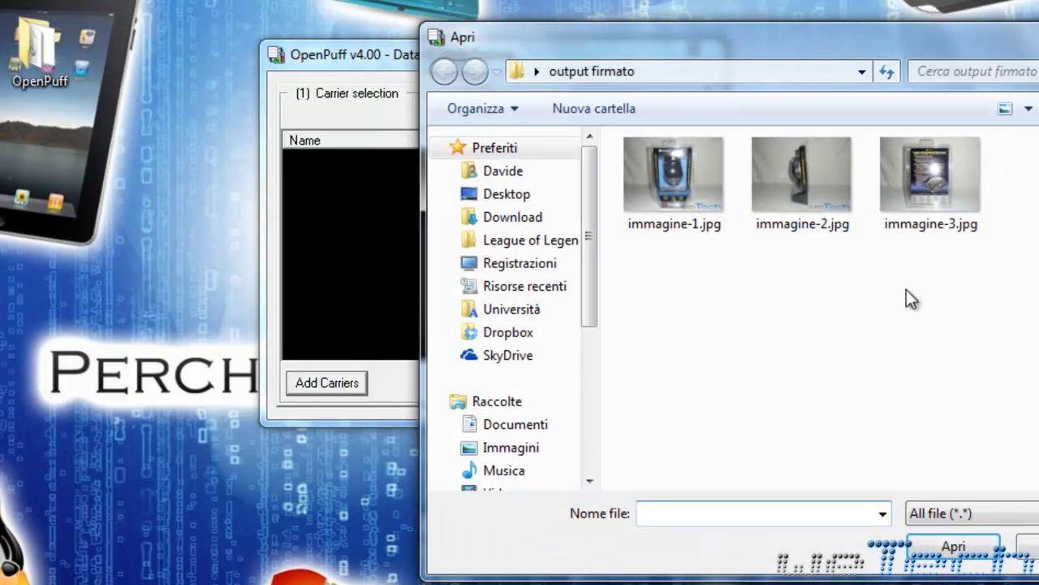
drag(990, 300, 743, 249)
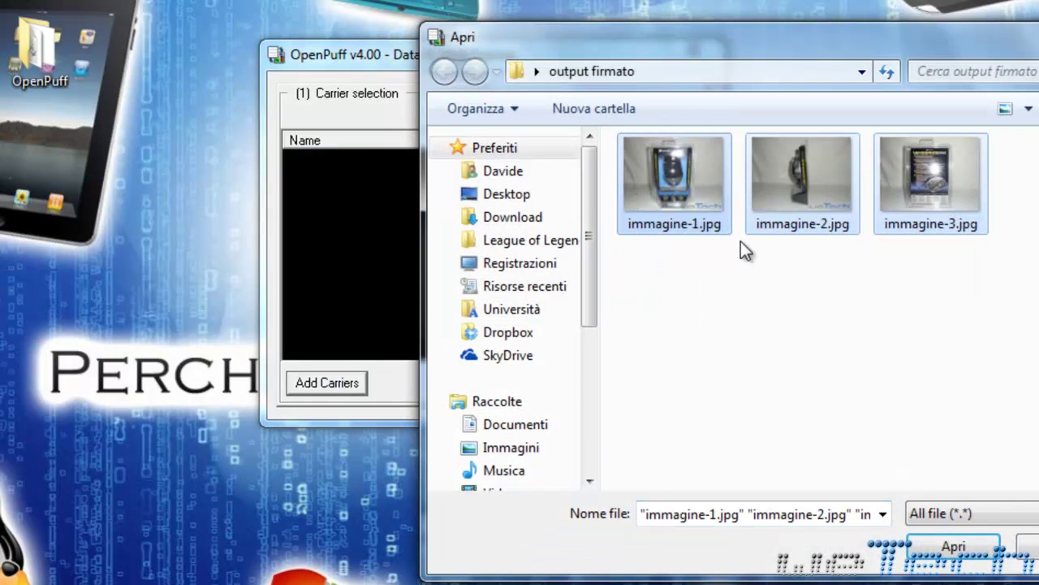
click(950, 548)
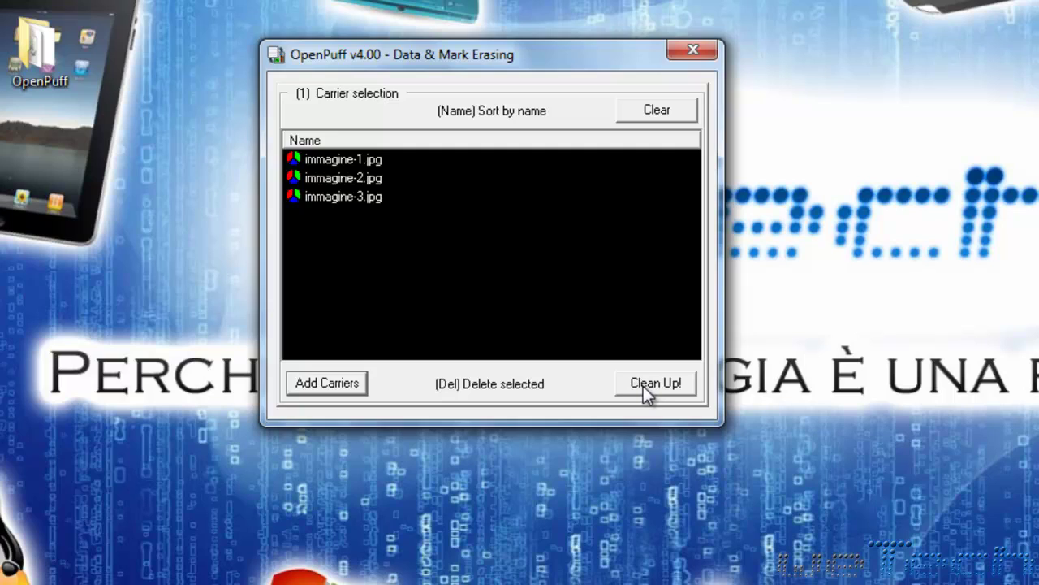
Step: Permanently erase the hidden data and marks from the three carriers, and return to the main OpenPuff window
click(643, 386)
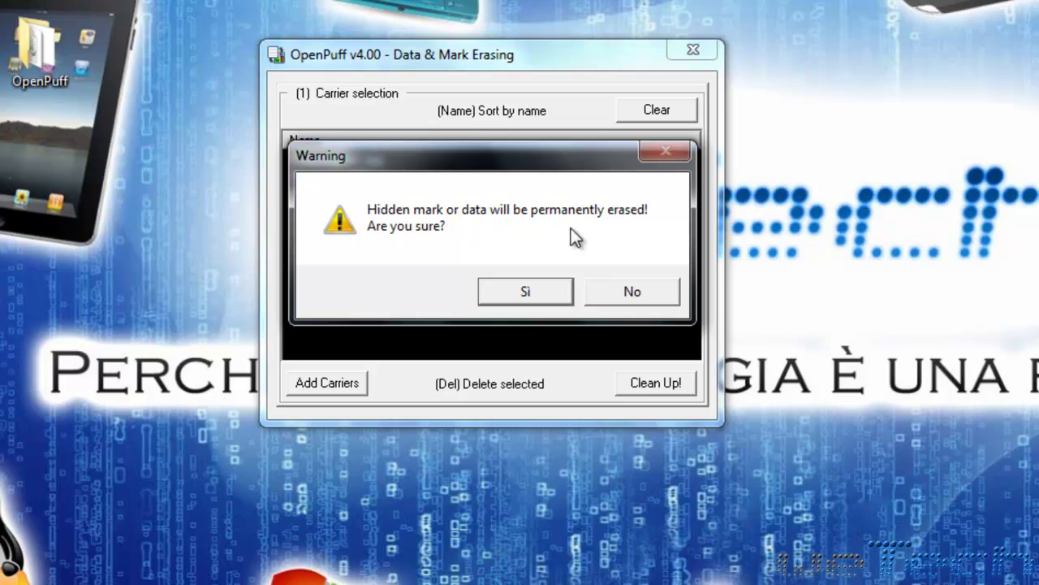
click(530, 289)
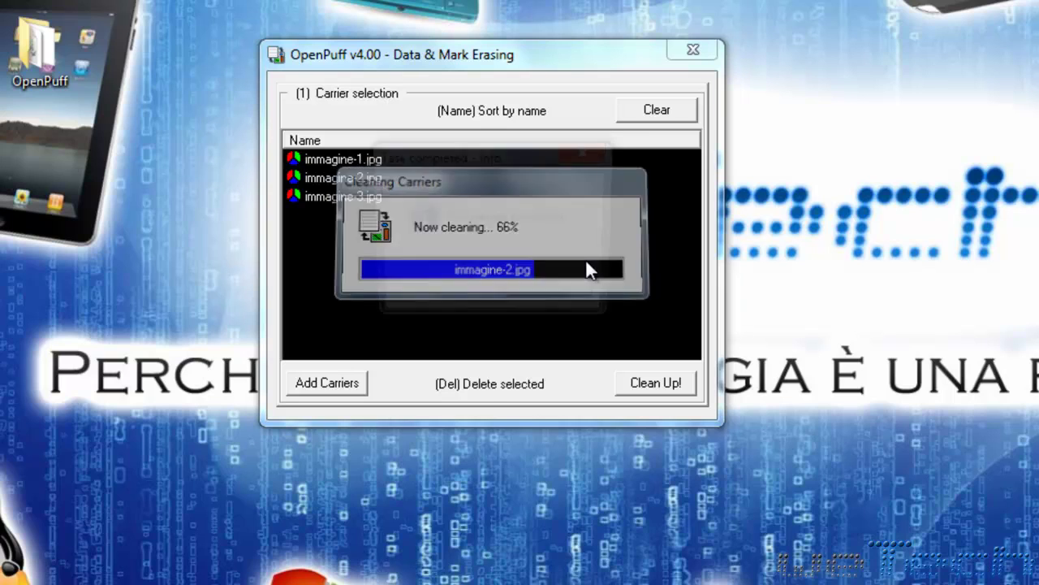
click(583, 294)
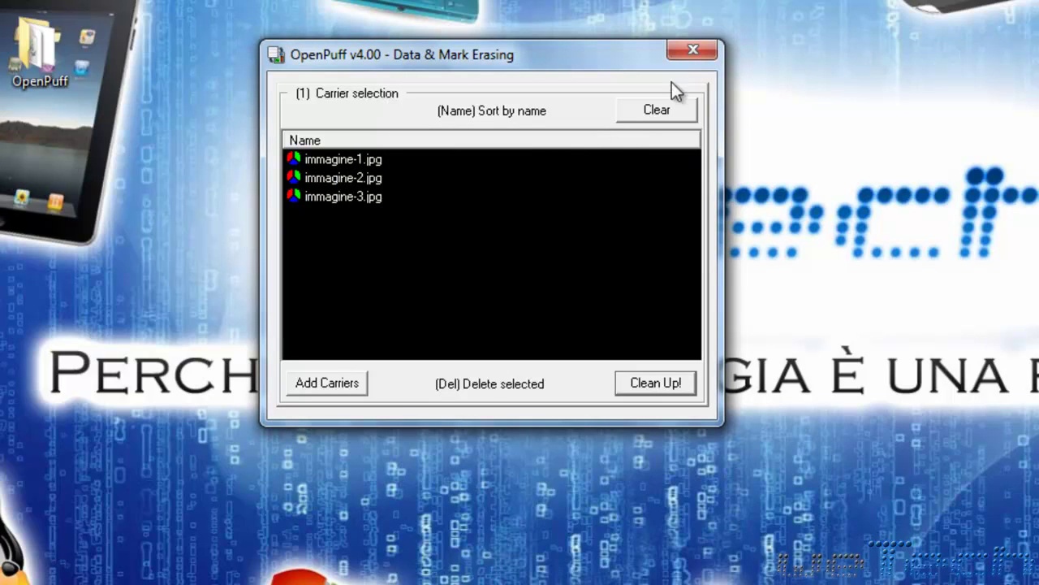
click(689, 52)
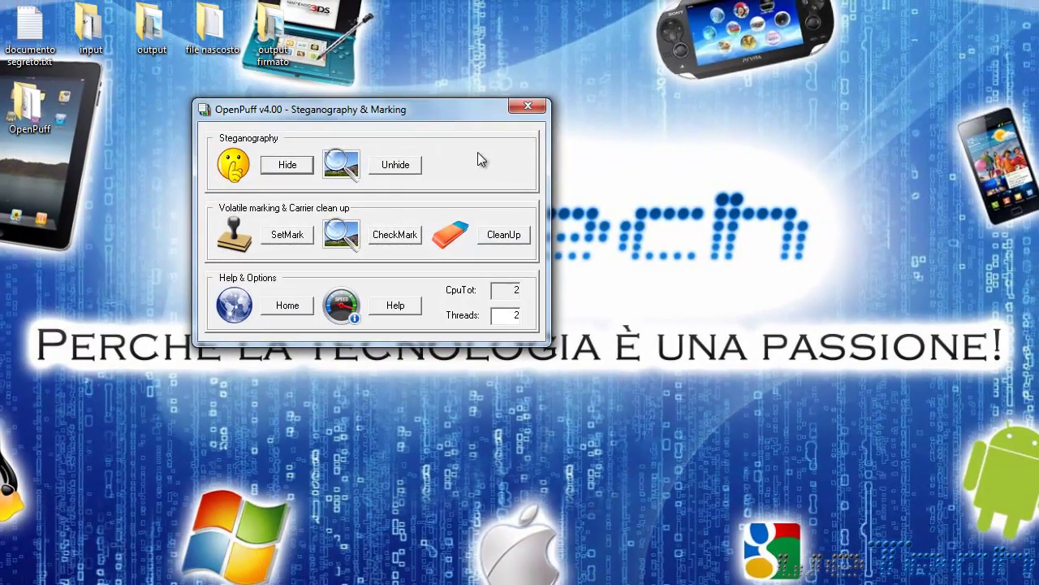
drag(428, 108, 574, 144)
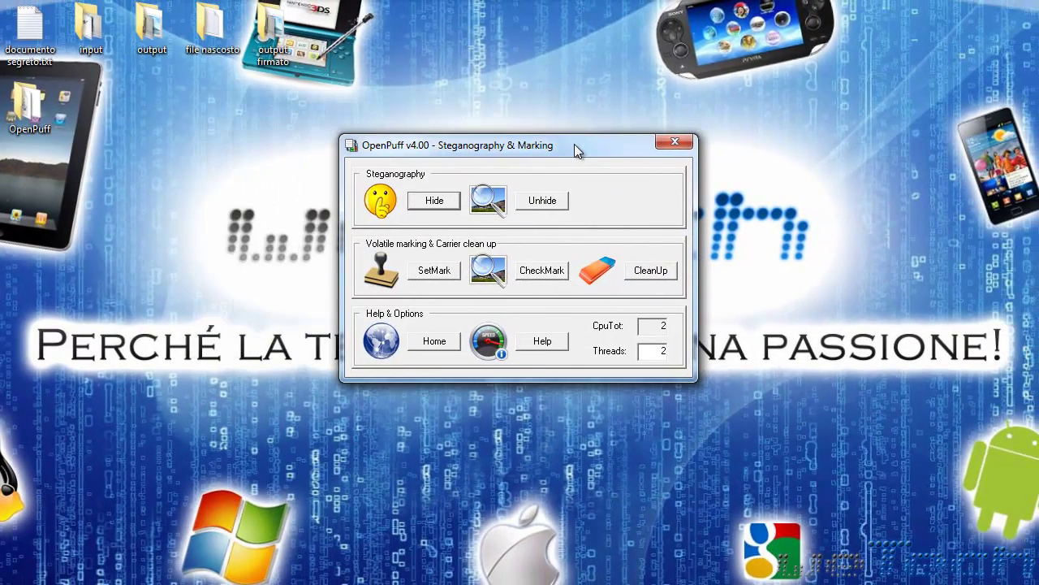